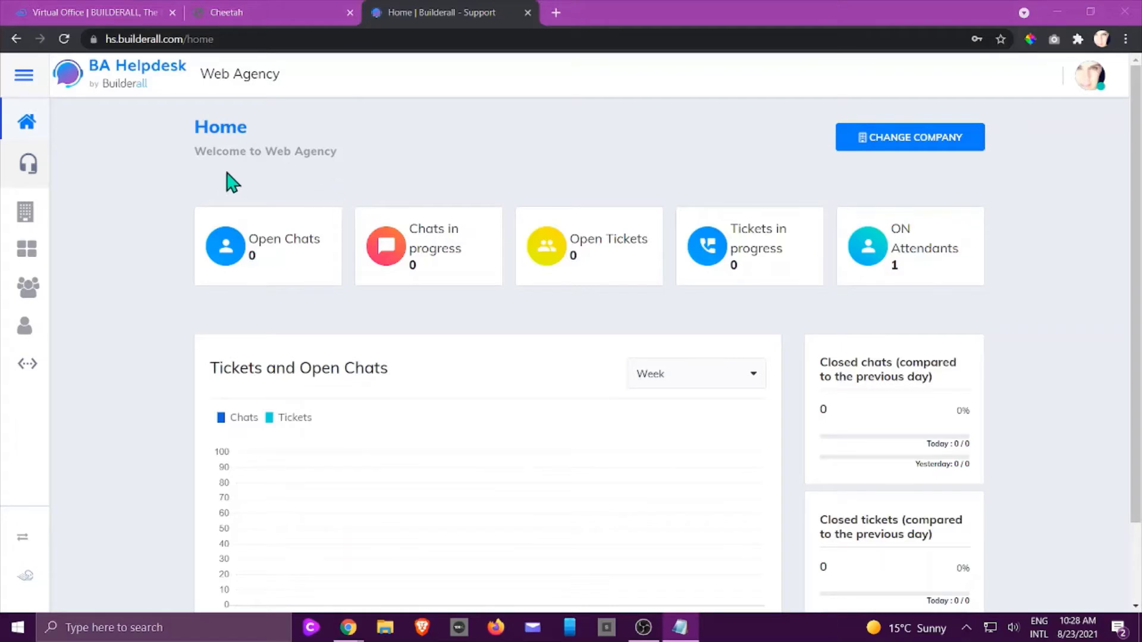
Step: Open the list of departments and switch the General support department off and back on
left_click(26, 252)
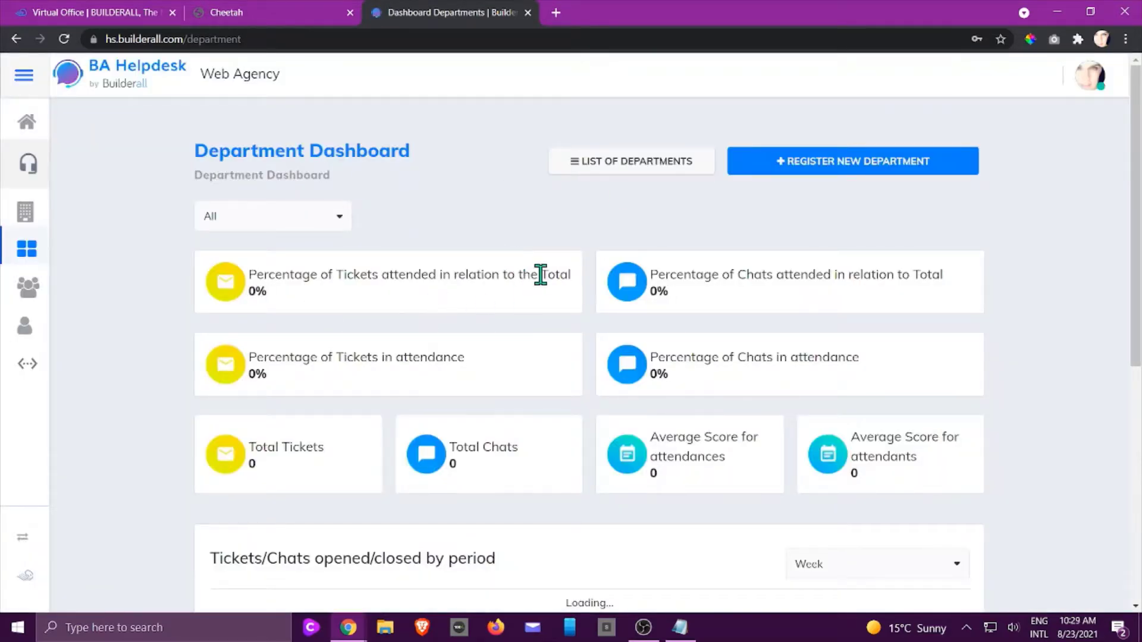
left_click(583, 162)
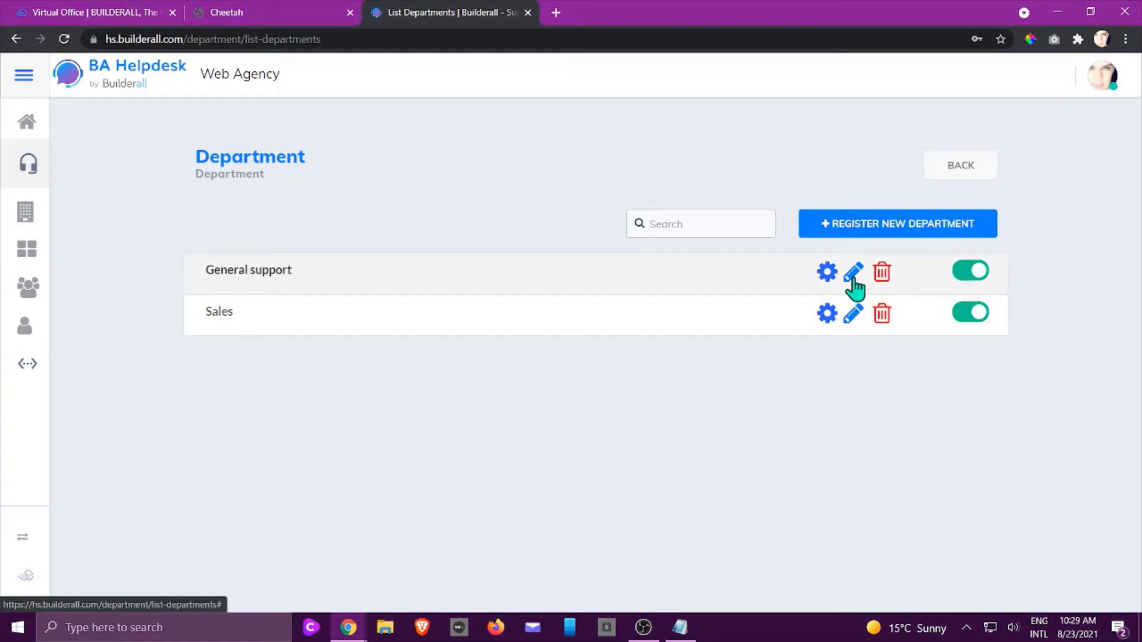
left_click(970, 284)
left_click(961, 280)
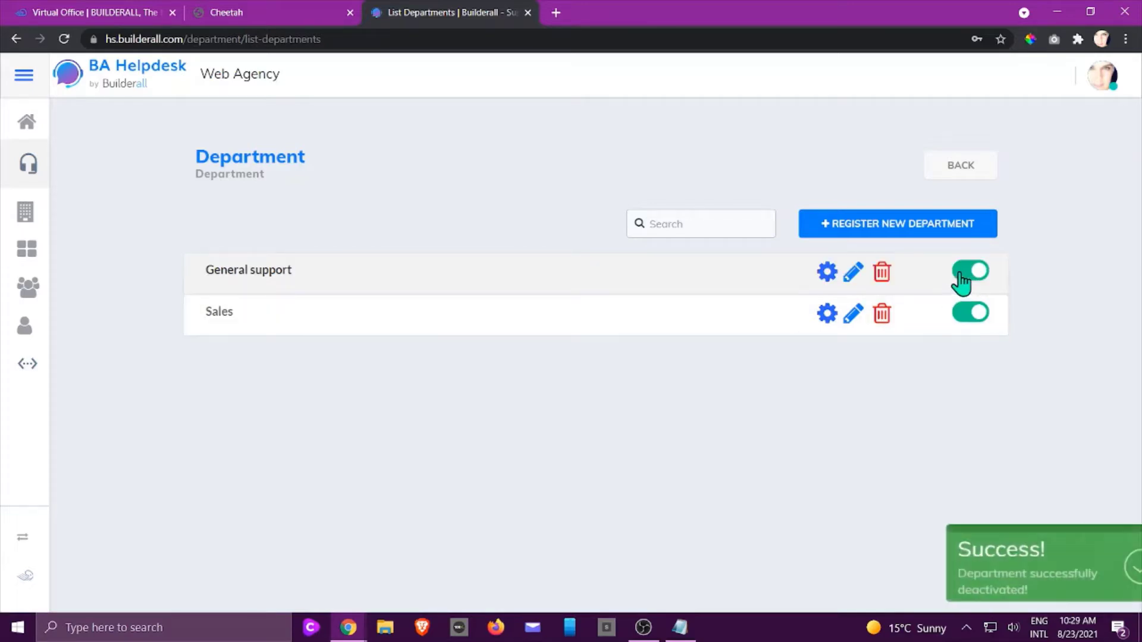
Step: Delete the General support department and confirm the deletion
left_click(883, 275)
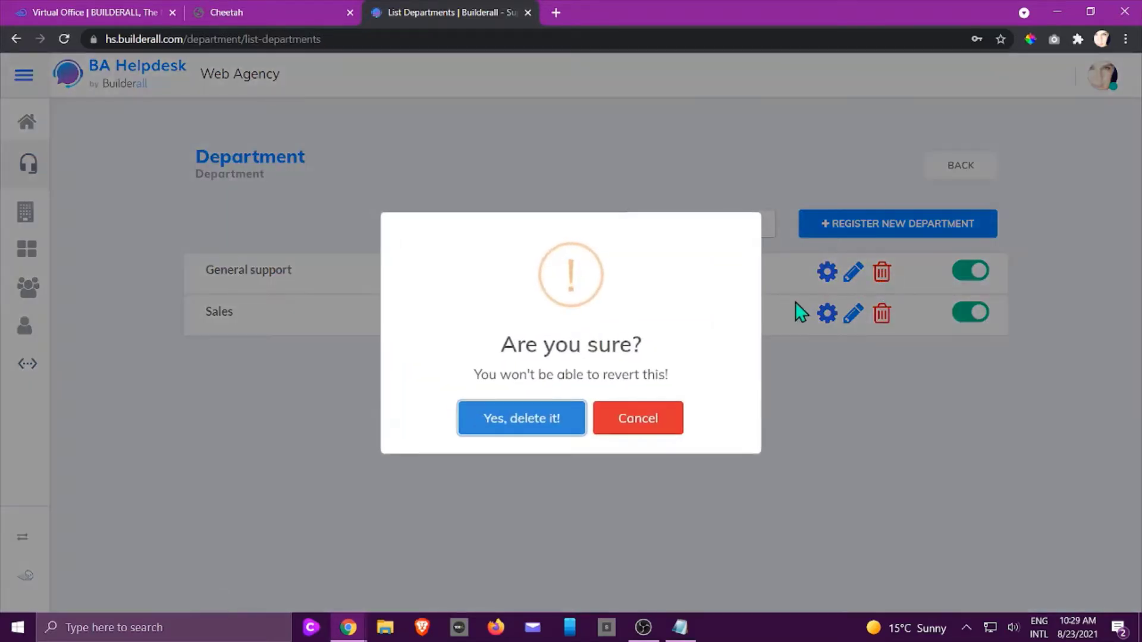
left_click(528, 430)
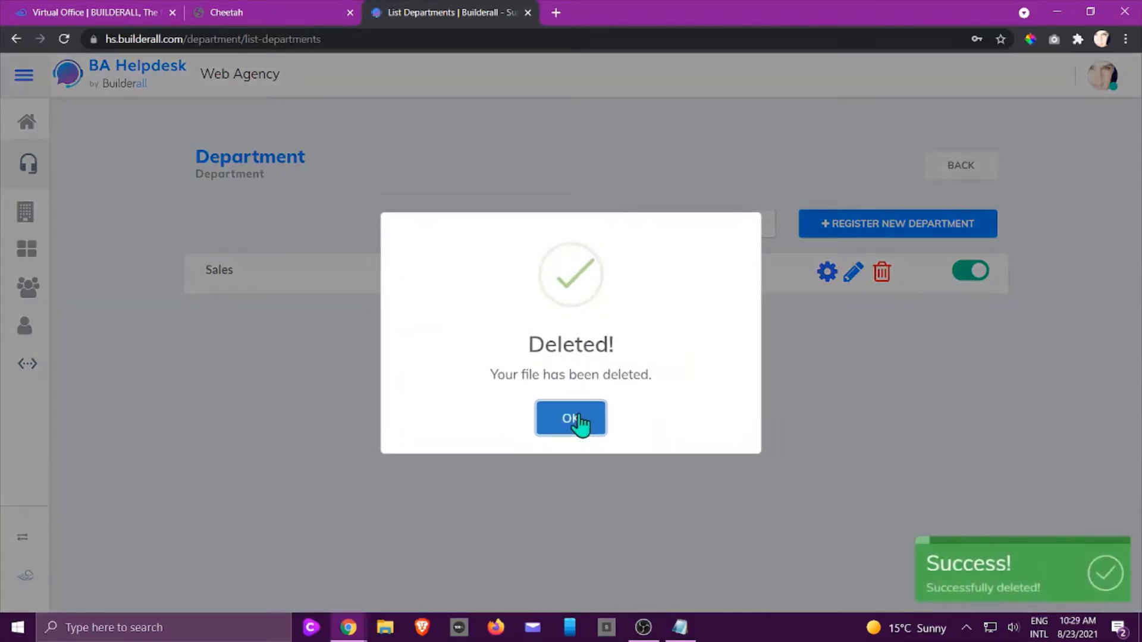
left_click(571, 424)
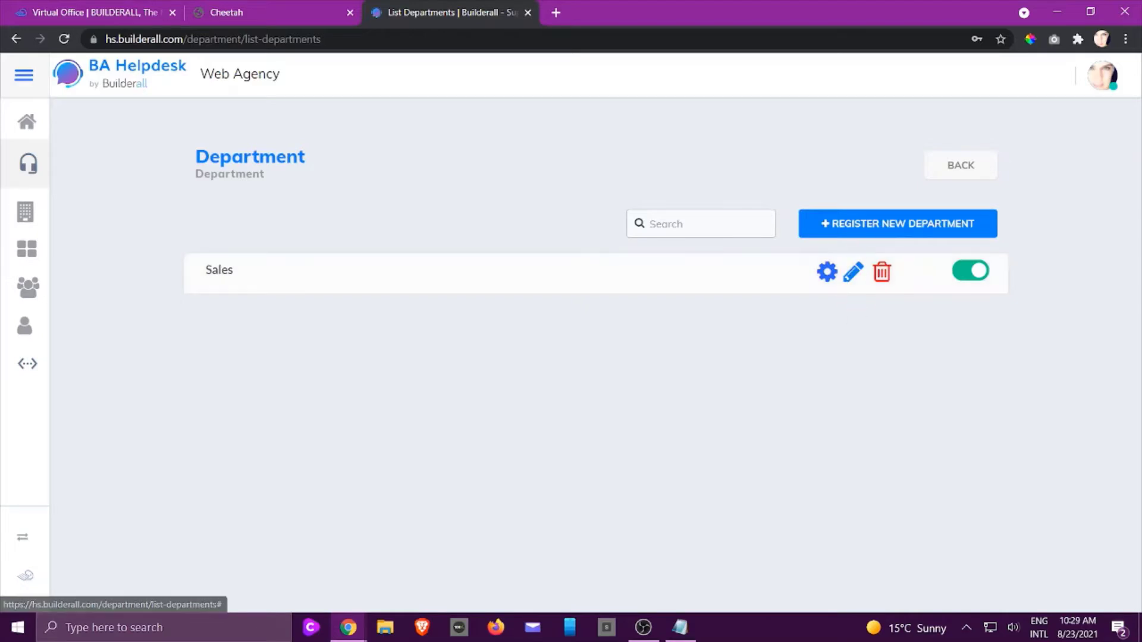
Step: View the Sales department's name and description in its edit form and return to the department list
key("alt+Tab")
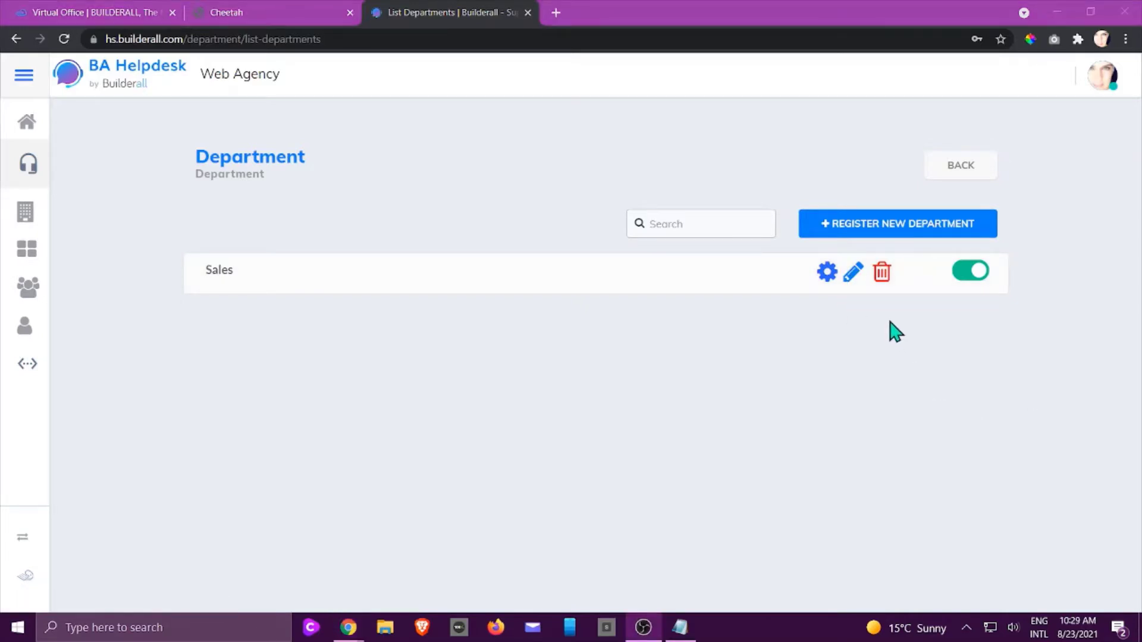
left_click(854, 275)
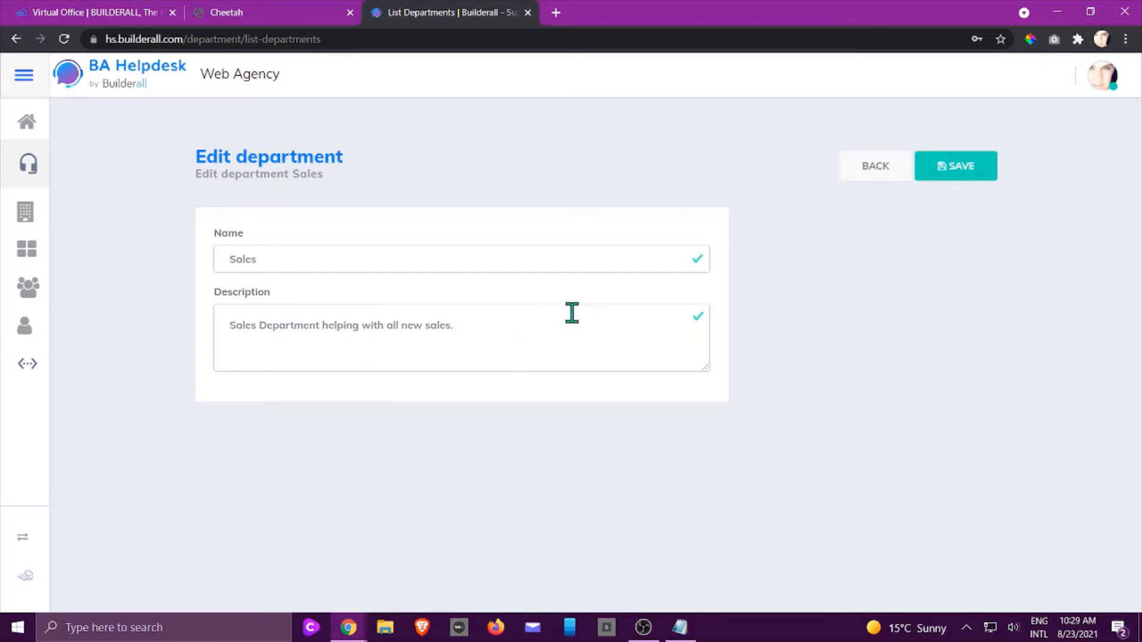
left_click(878, 174)
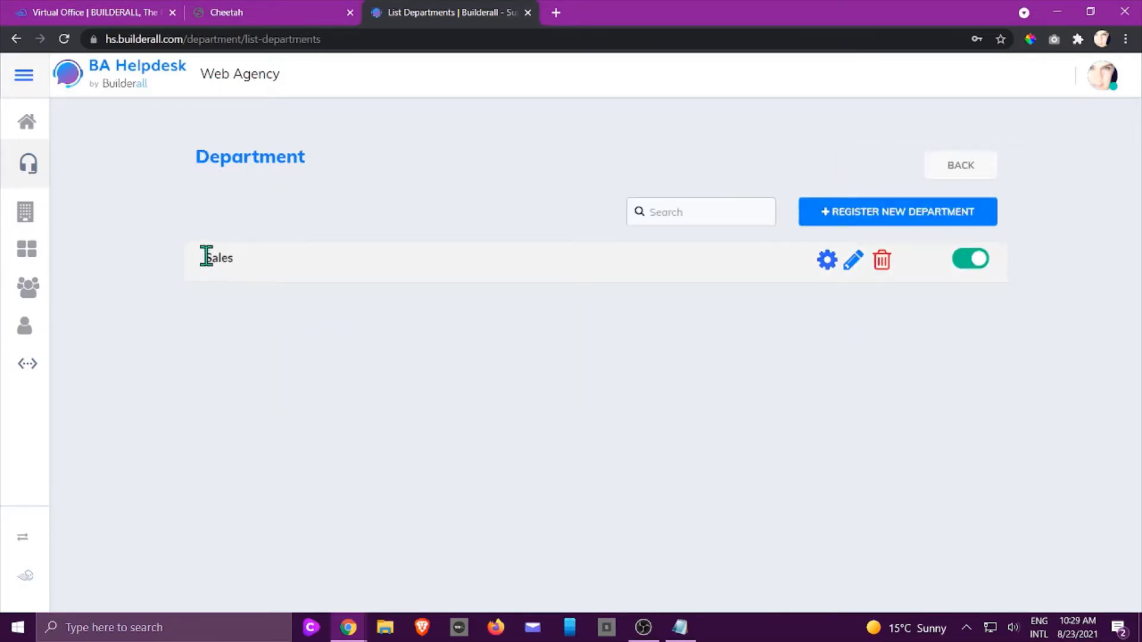
Step: In the Sales department's configuration, replace the language setting All with English
left_click(828, 263)
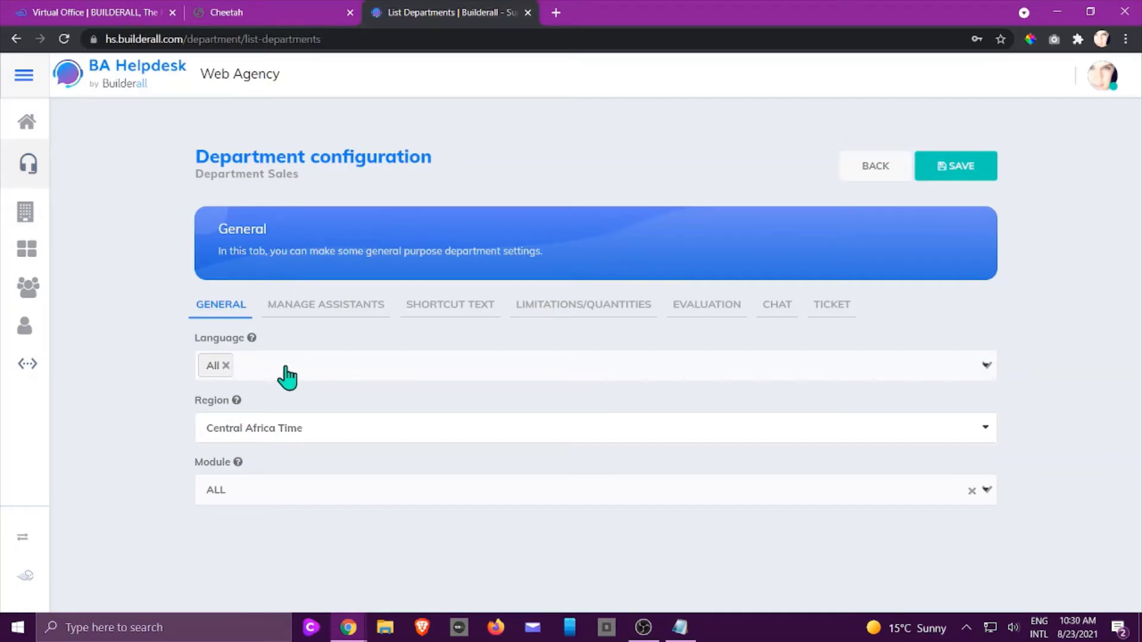
left_click(226, 366)
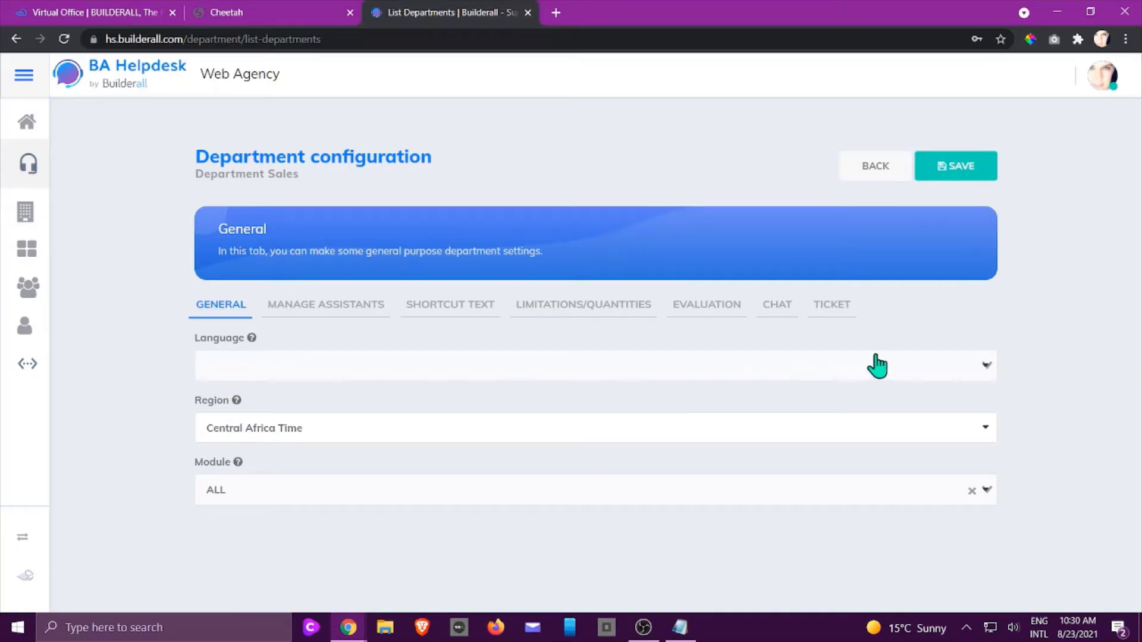
left_click(985, 369)
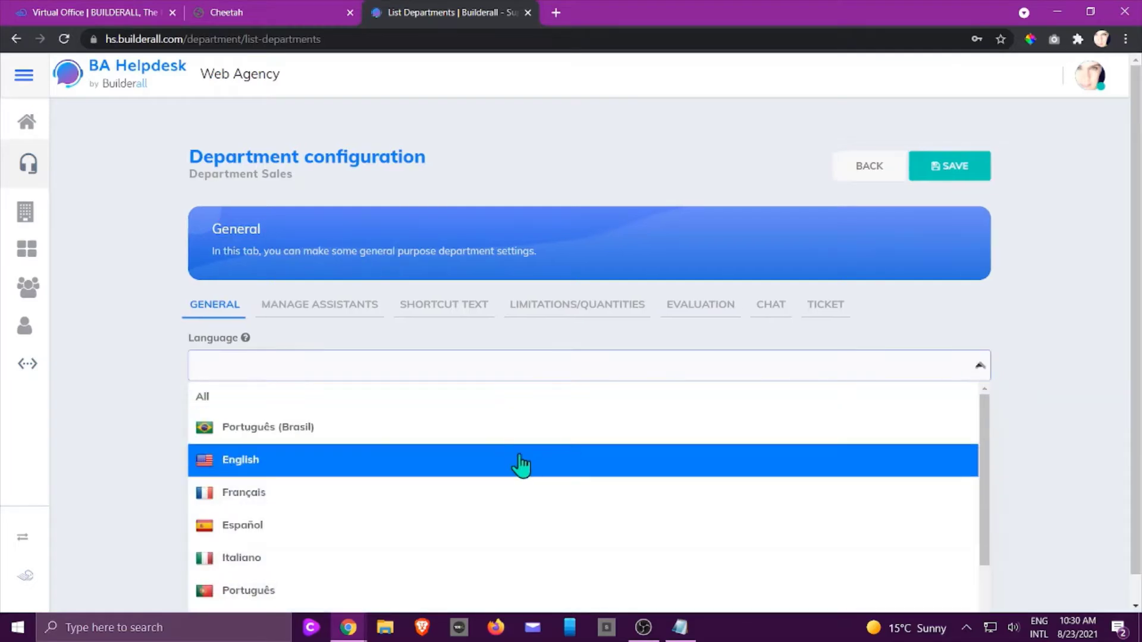
left_click(276, 461)
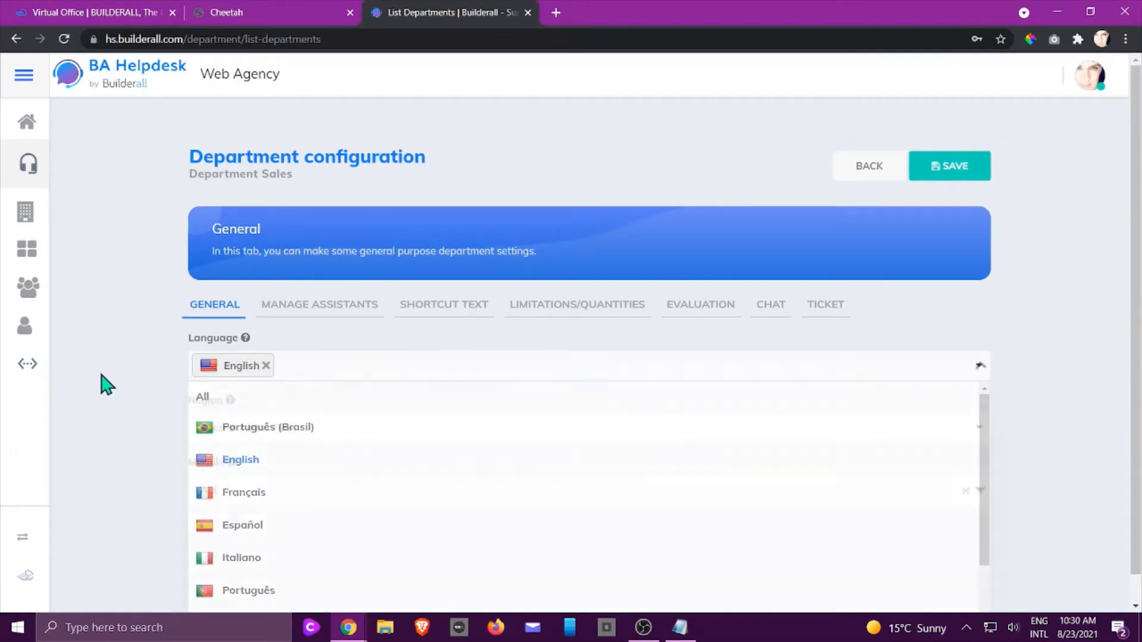
left_click(82, 375)
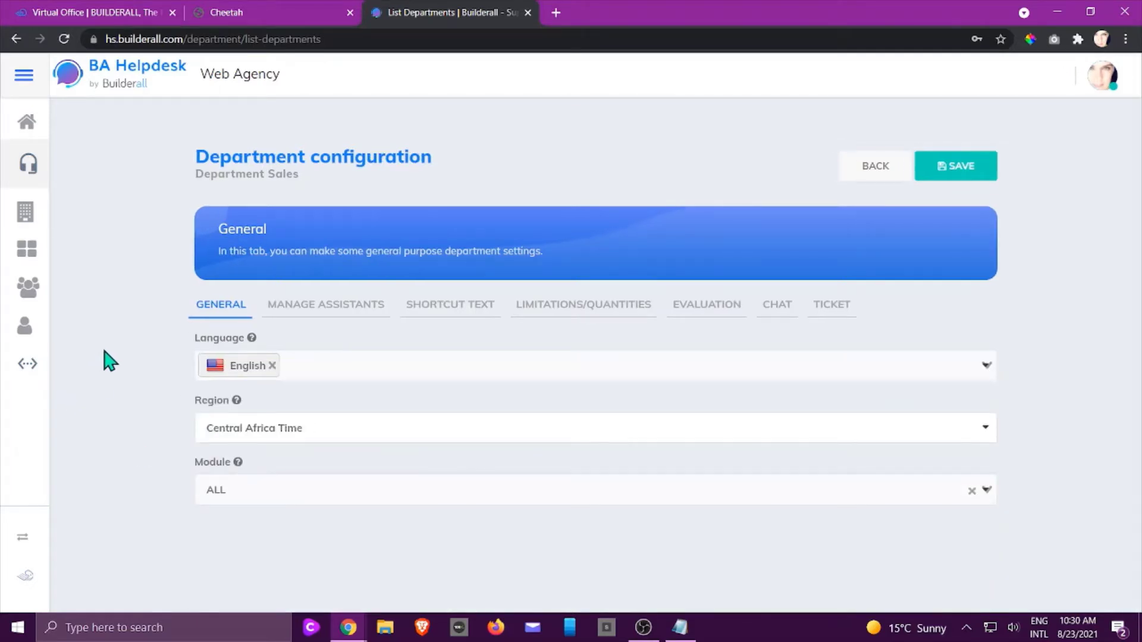
Step: View the region choices and reselect ALL as the Sales department's module
left_click(347, 436)
scroll(1111, 370, "down", 1)
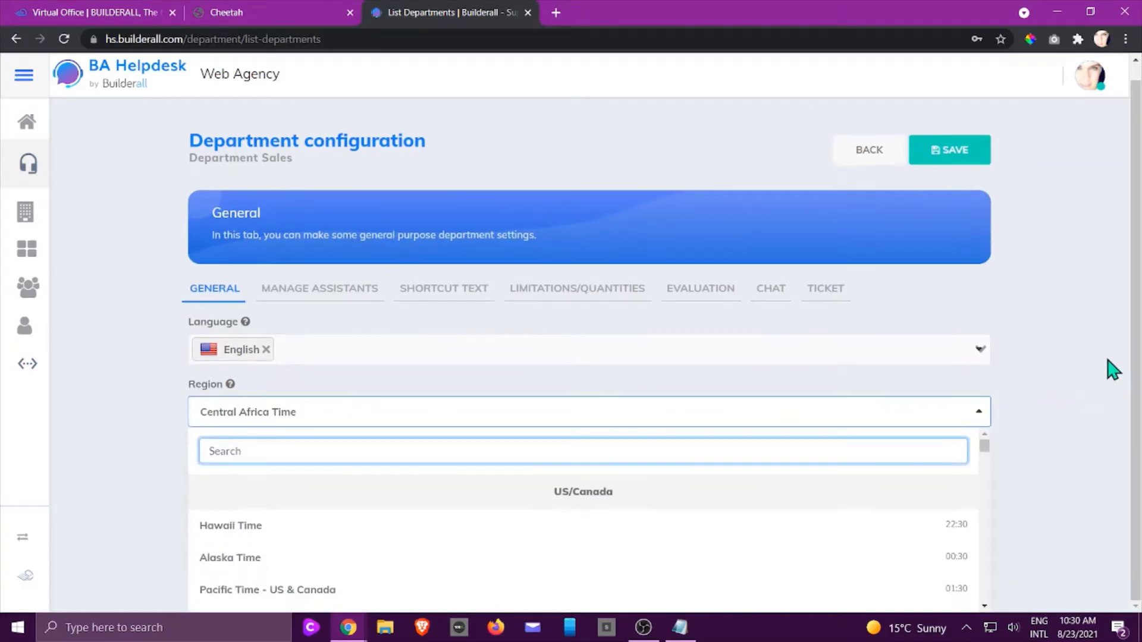
left_click(158, 340)
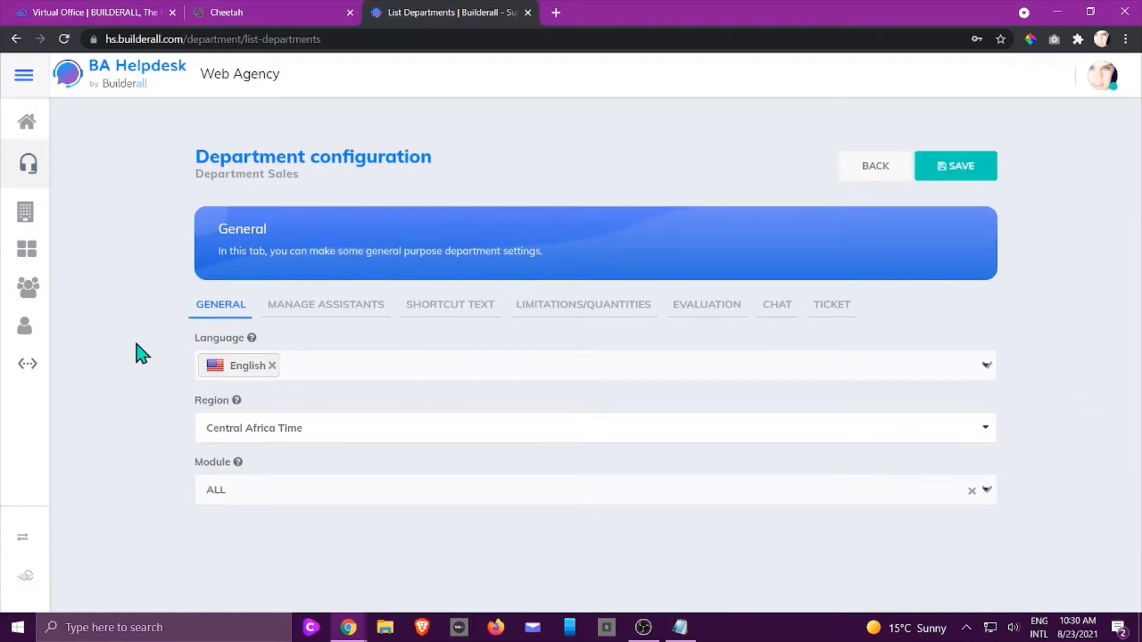
left_click(326, 493)
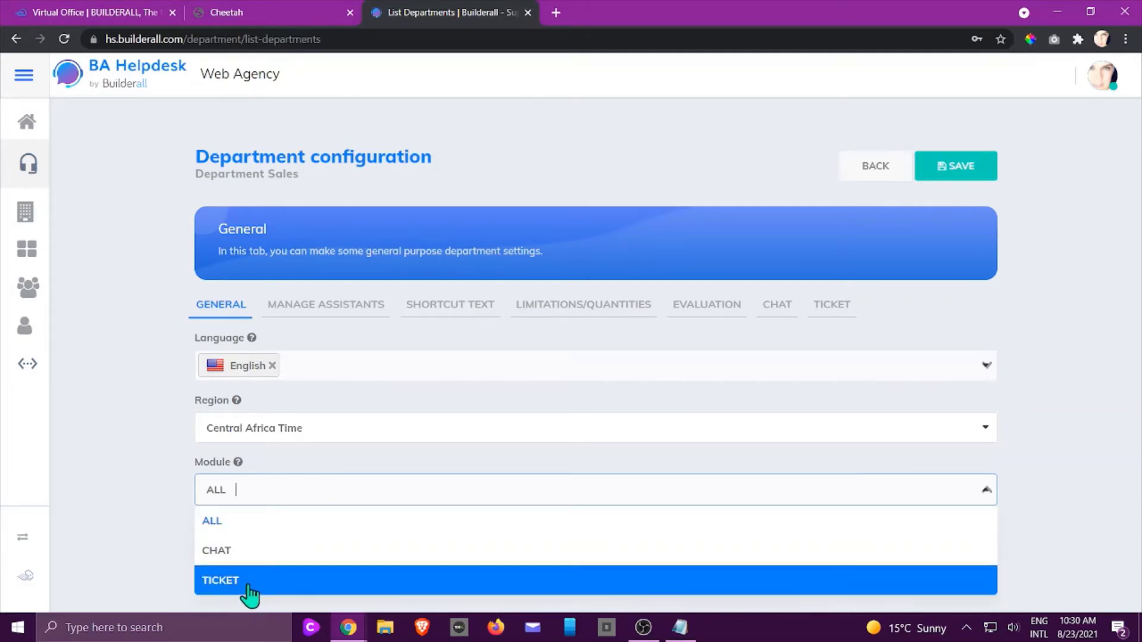
left_click(226, 523)
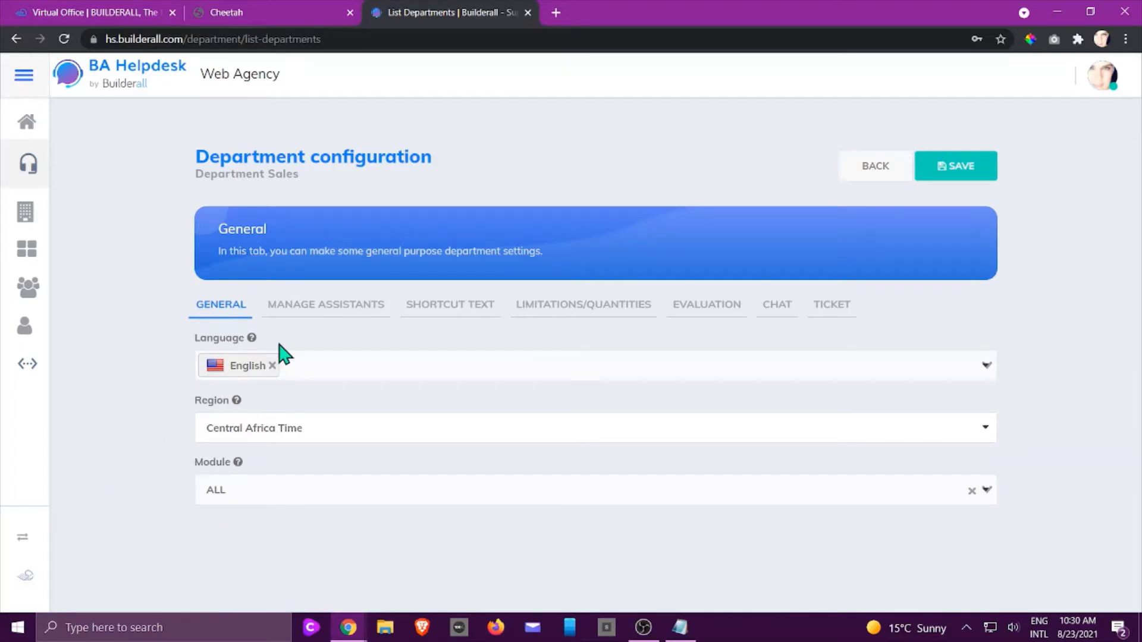
Step: Add the available attendant to the Sales department, remove the attendant and add them again
left_click(367, 310)
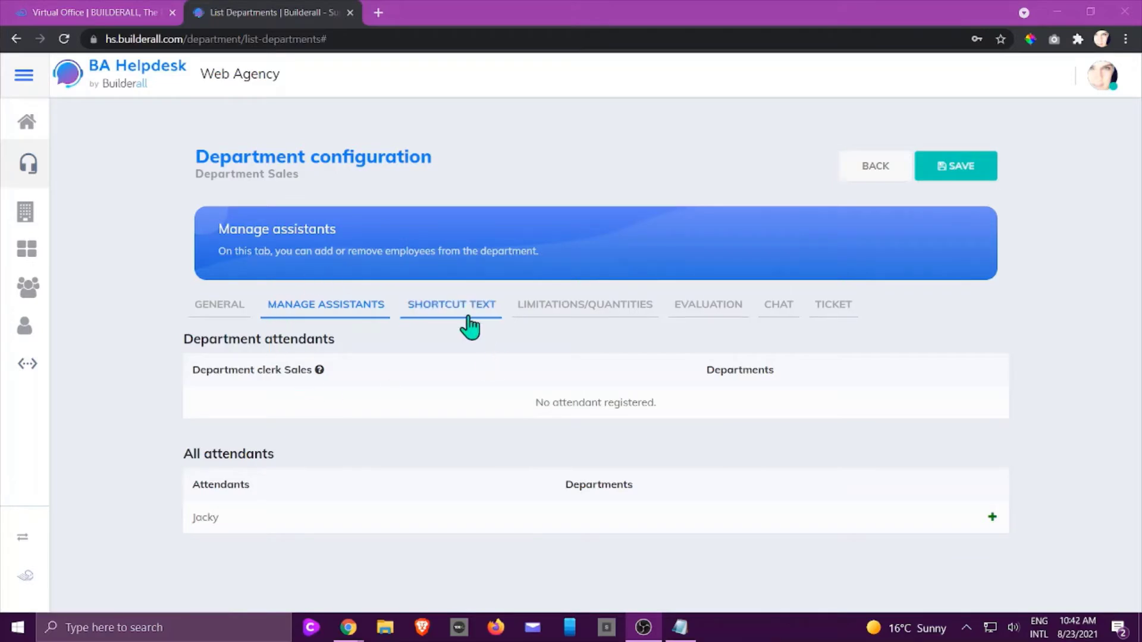
left_click(992, 517)
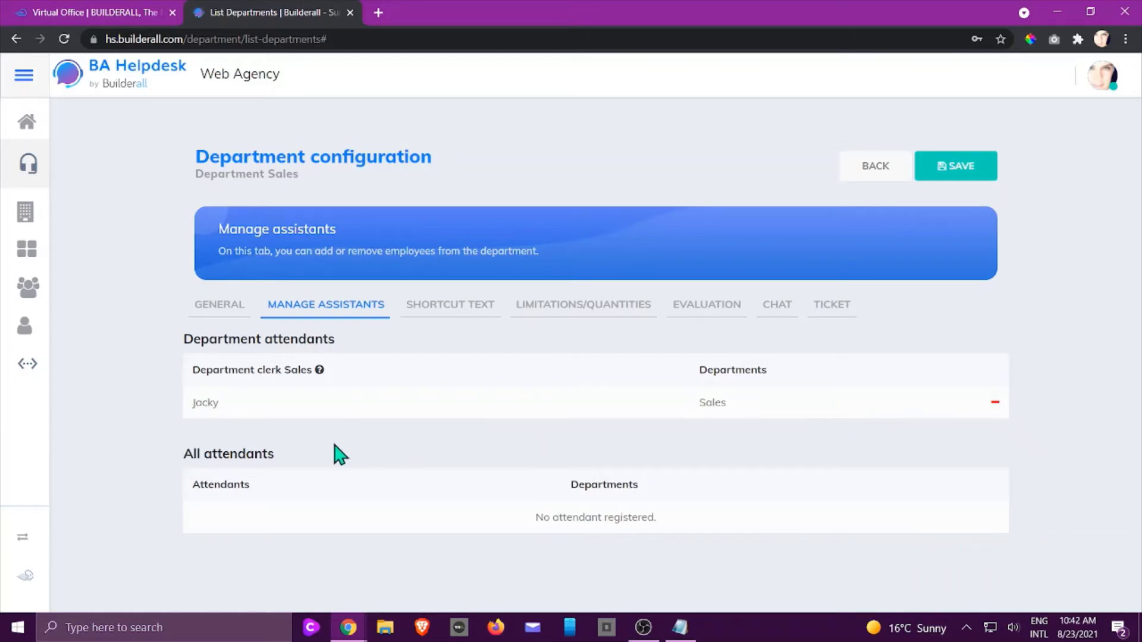
left_click(994, 404)
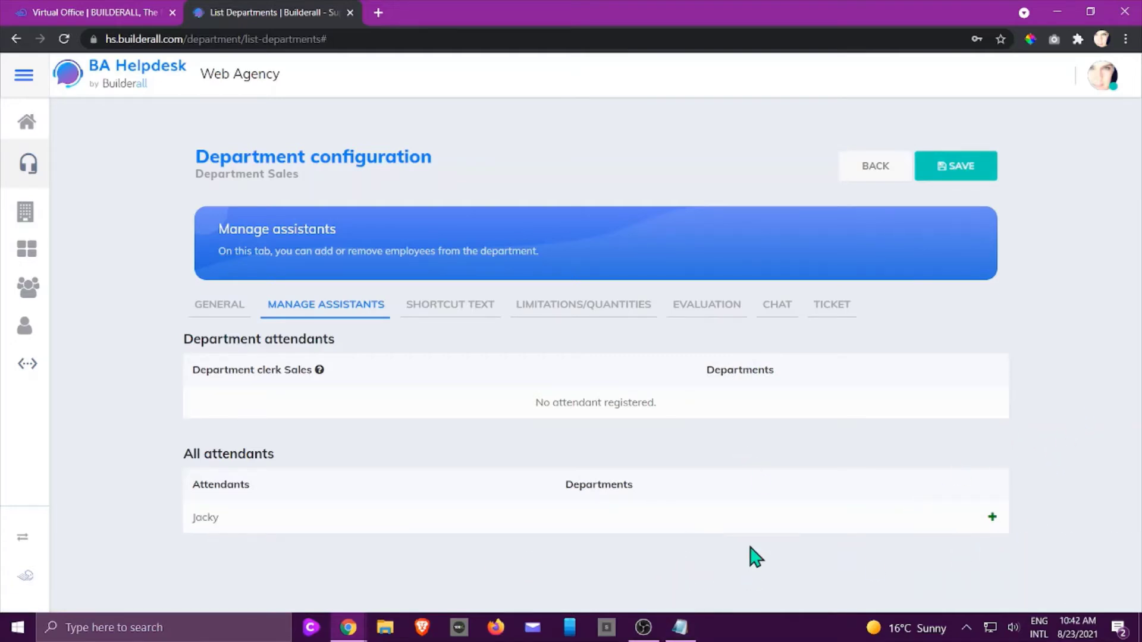
left_click(992, 522)
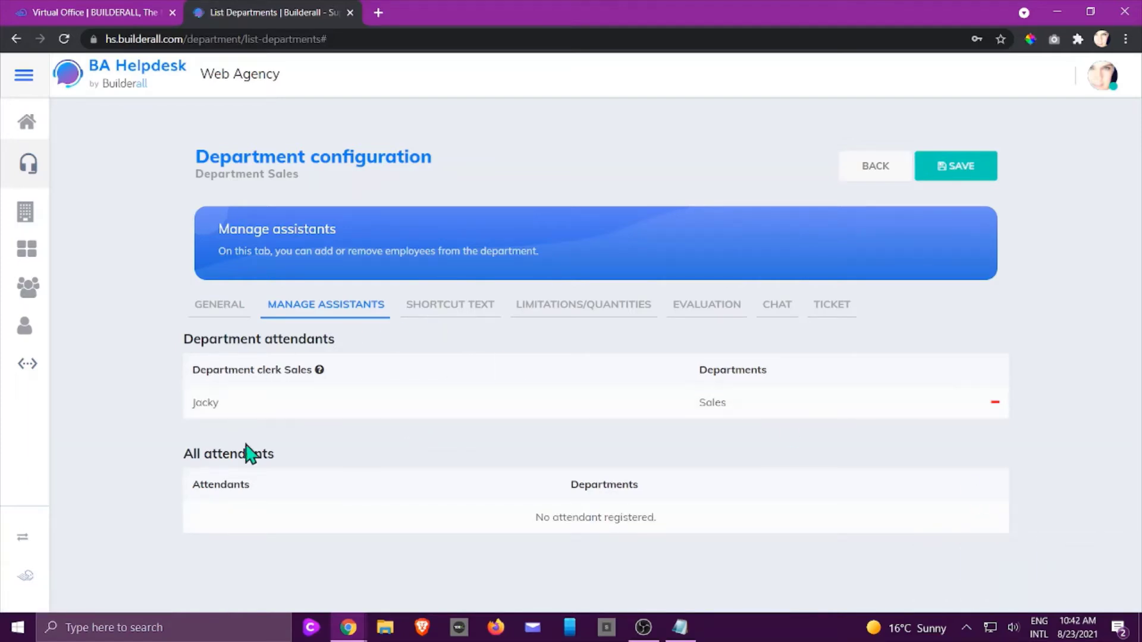
Step: Open the Sales department's custom shortcut bd for editing and examine its status options without changing them
left_click(467, 310)
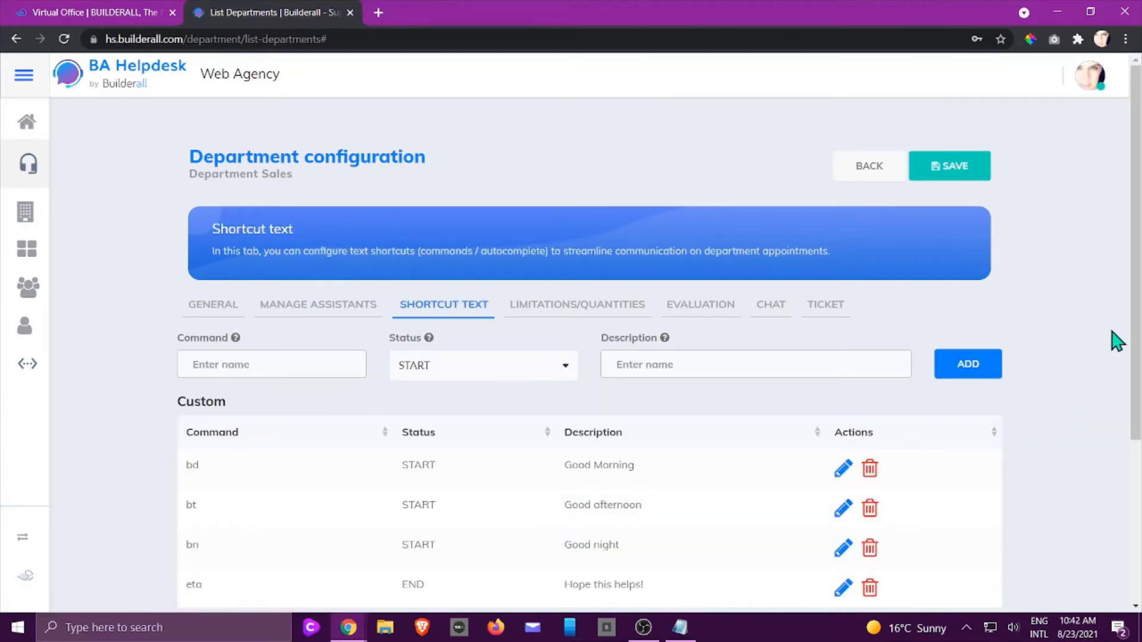
scroll(1111, 343, "down", 3)
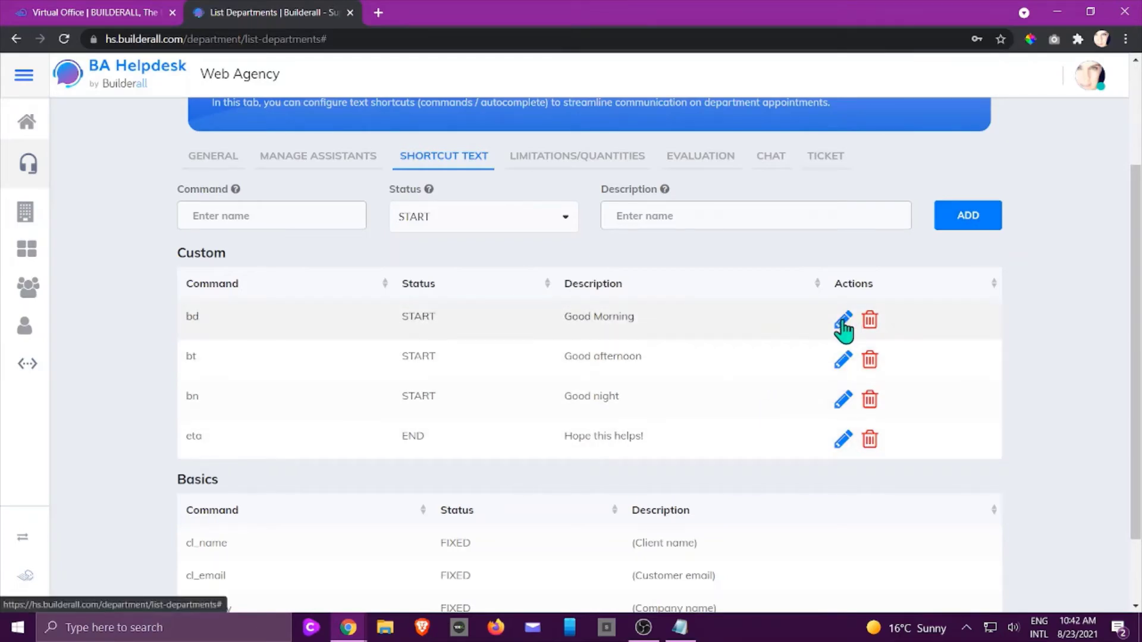
left_click(843, 324)
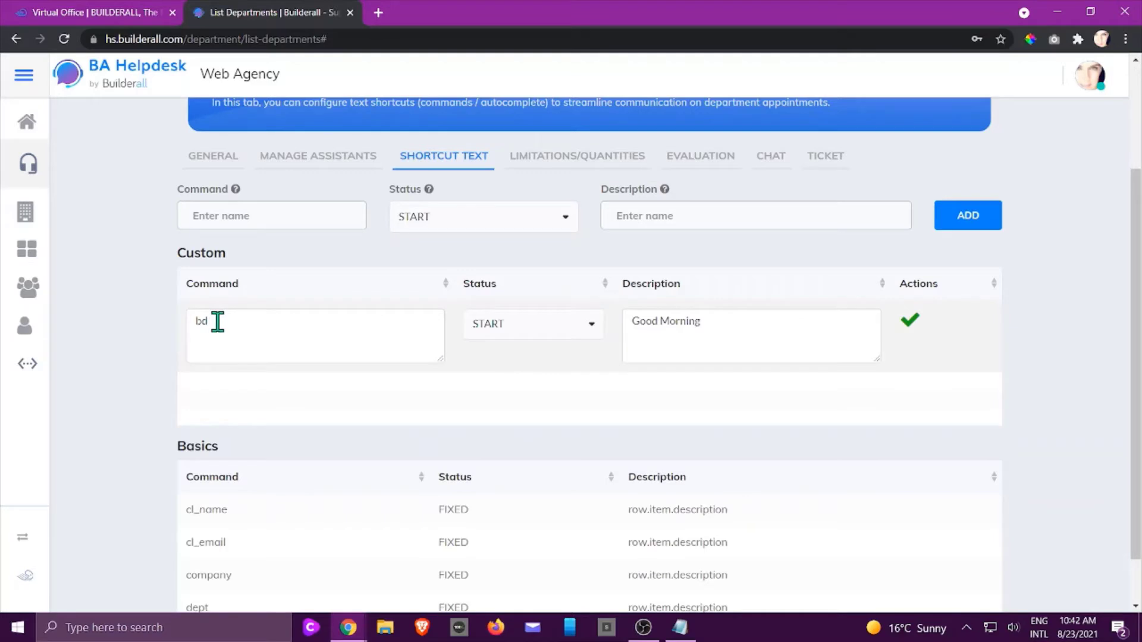
left_click(592, 324)
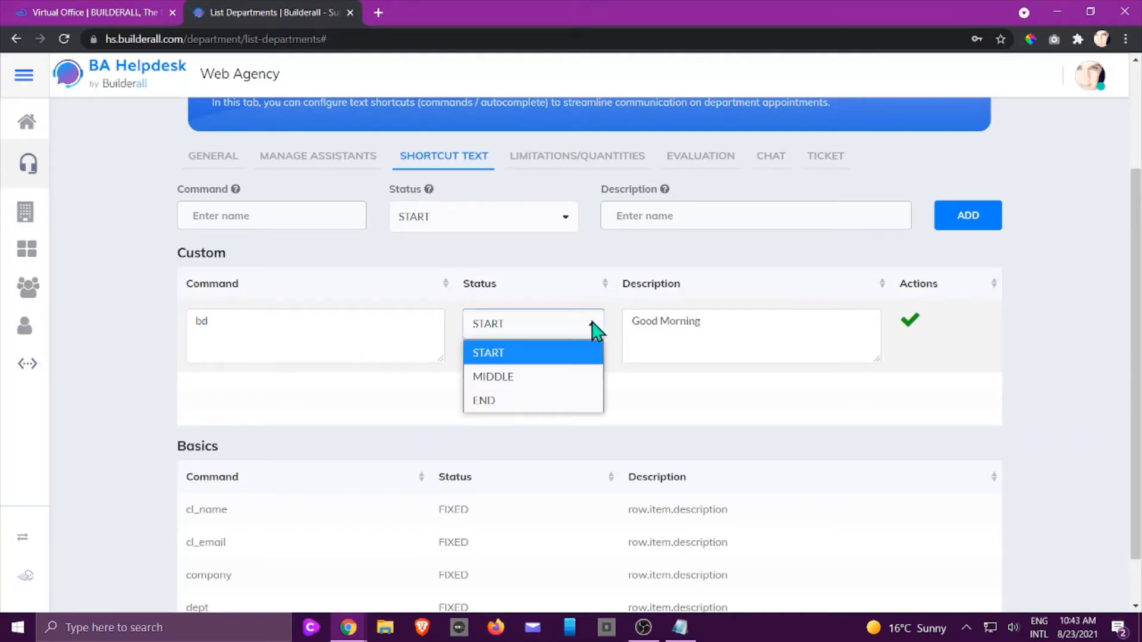
left_click(591, 324)
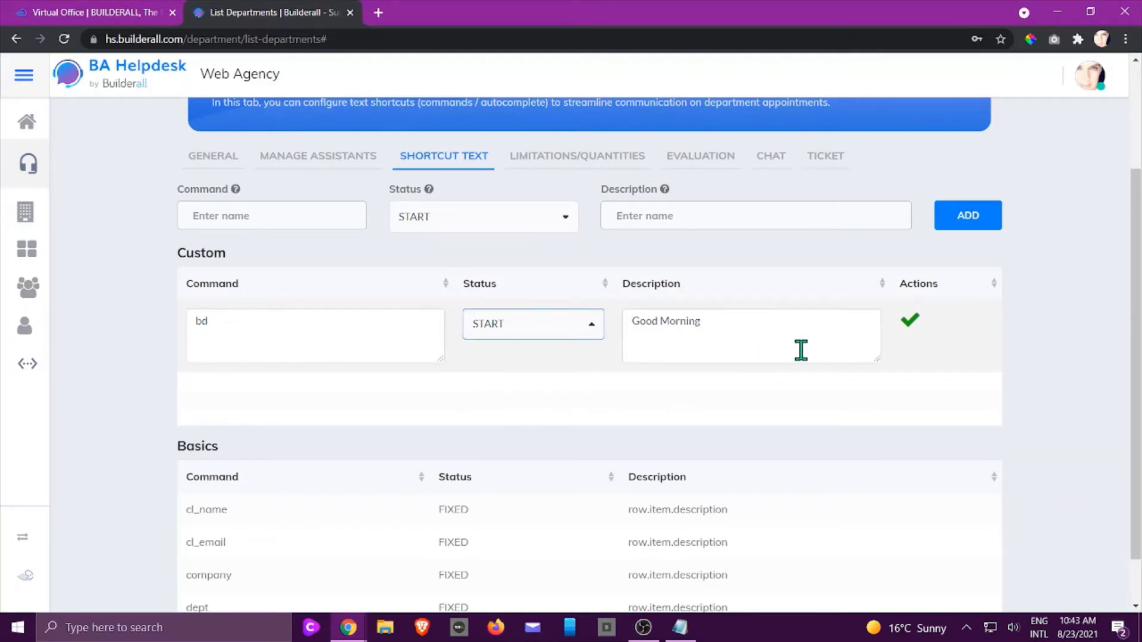
scroll(902, 433, "down", 1)
scroll(1011, 381, "up", 3)
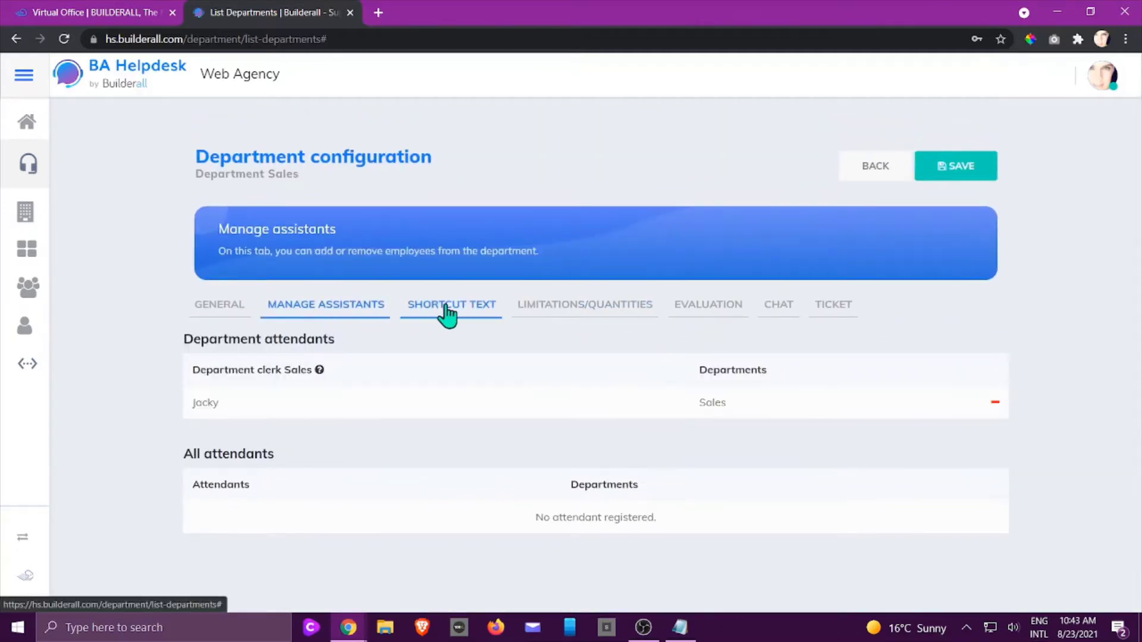
Step: Review the Sales department's lists of custom and basic text shortcuts
left_click(446, 316)
scroll(878, 464, "down", 1)
scroll(878, 464, "down", 3)
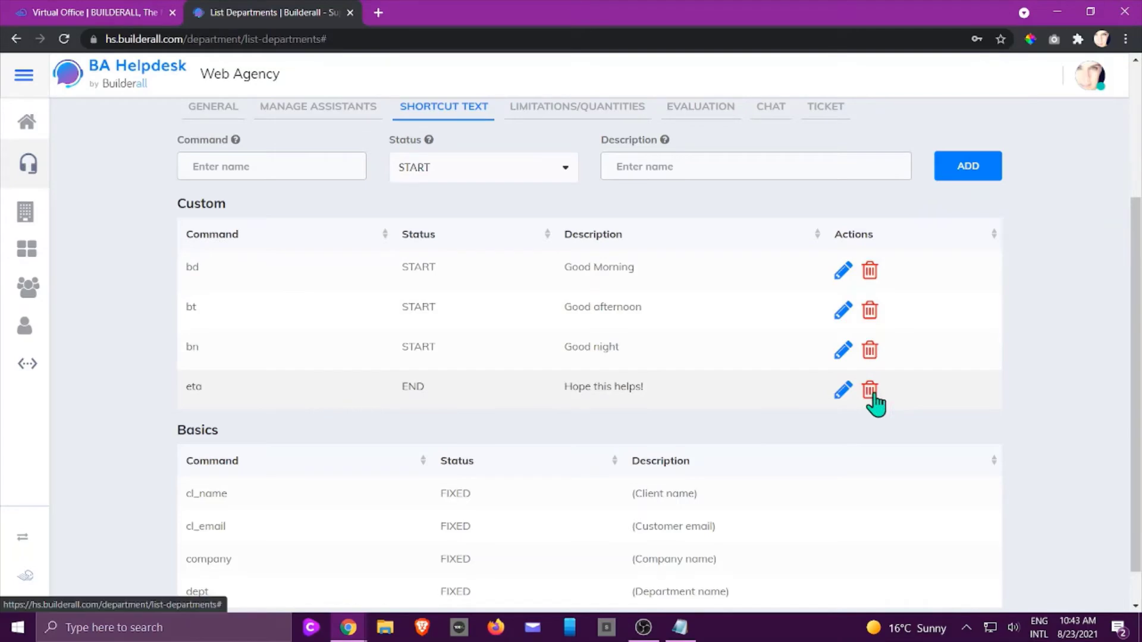
scroll(871, 399, "up", 3)
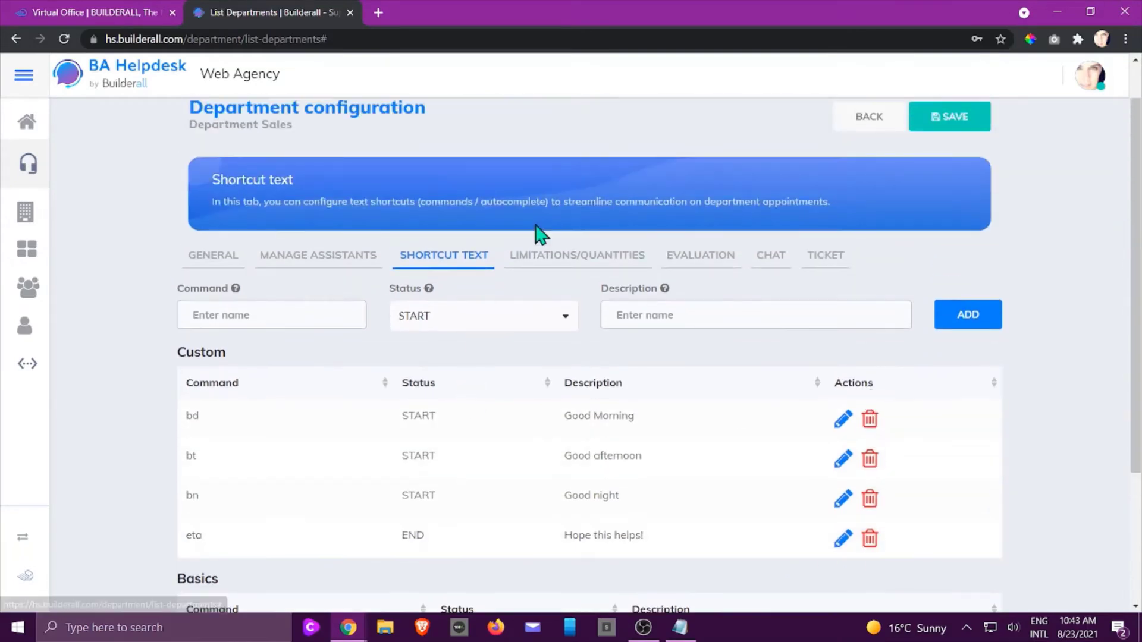
Step: Review the Sales department's limitations and quantities, including the explanation of the inactivity message setting
left_click(546, 259)
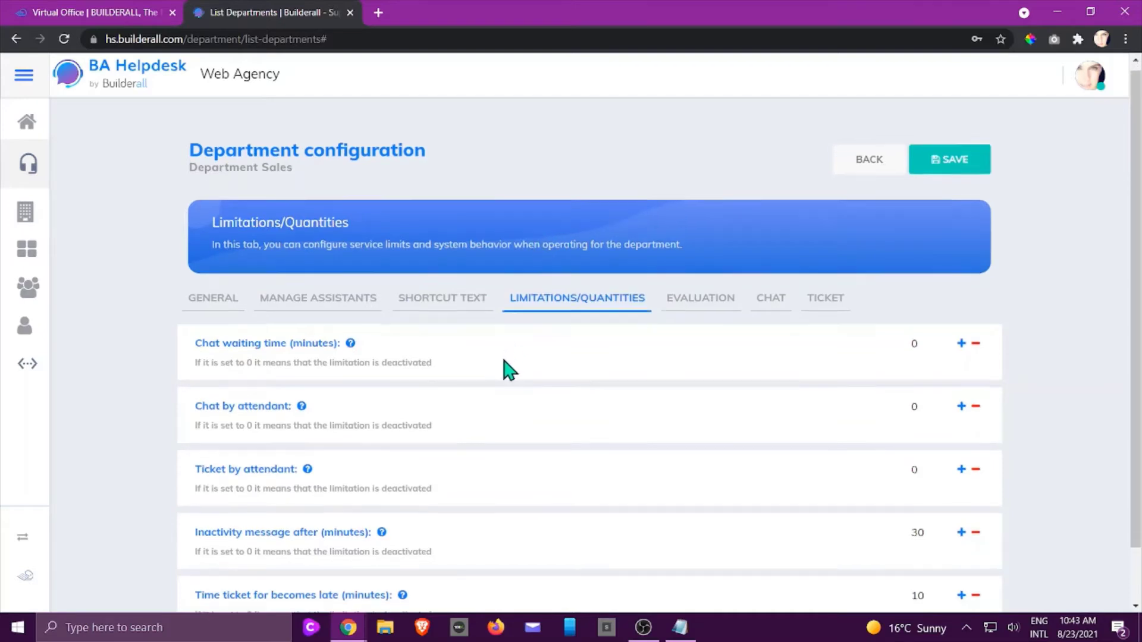
scroll(506, 369, "down", 2)
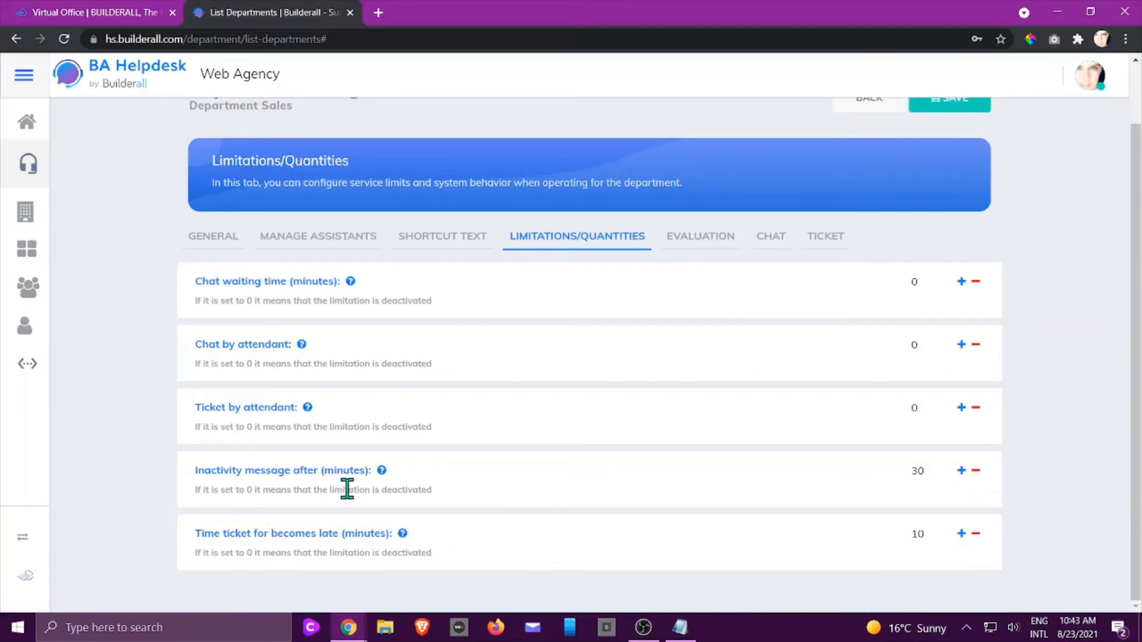
mouse_move(376, 476)
Step: Examine the Sales department's evaluation settings and read the explanations for service evaluation and comment rating
left_click(701, 242)
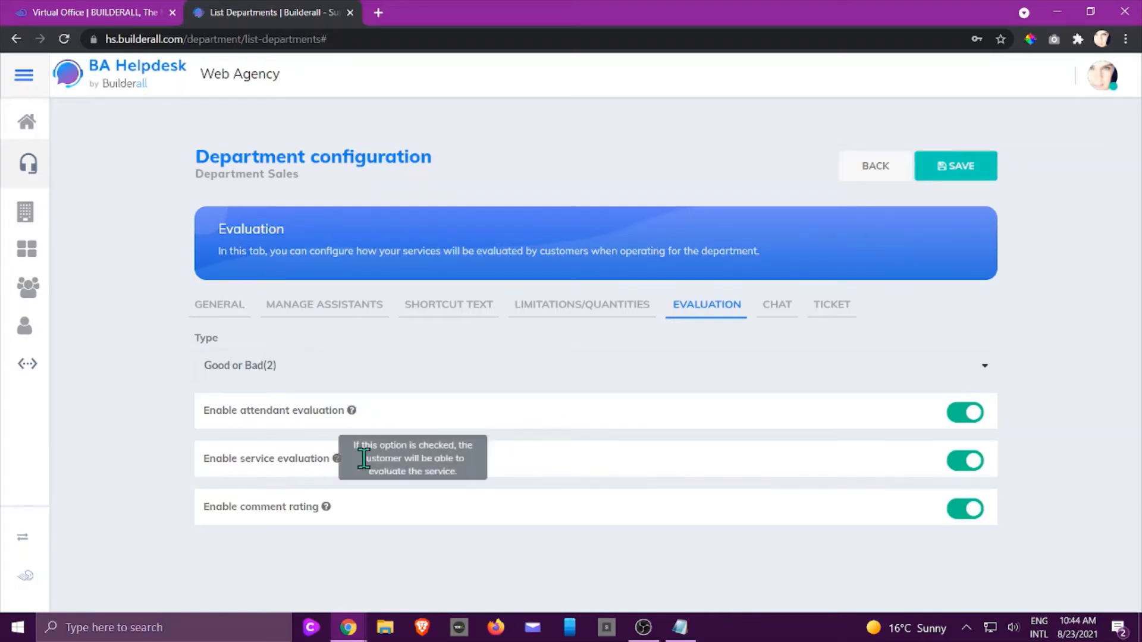
mouse_move(326, 511)
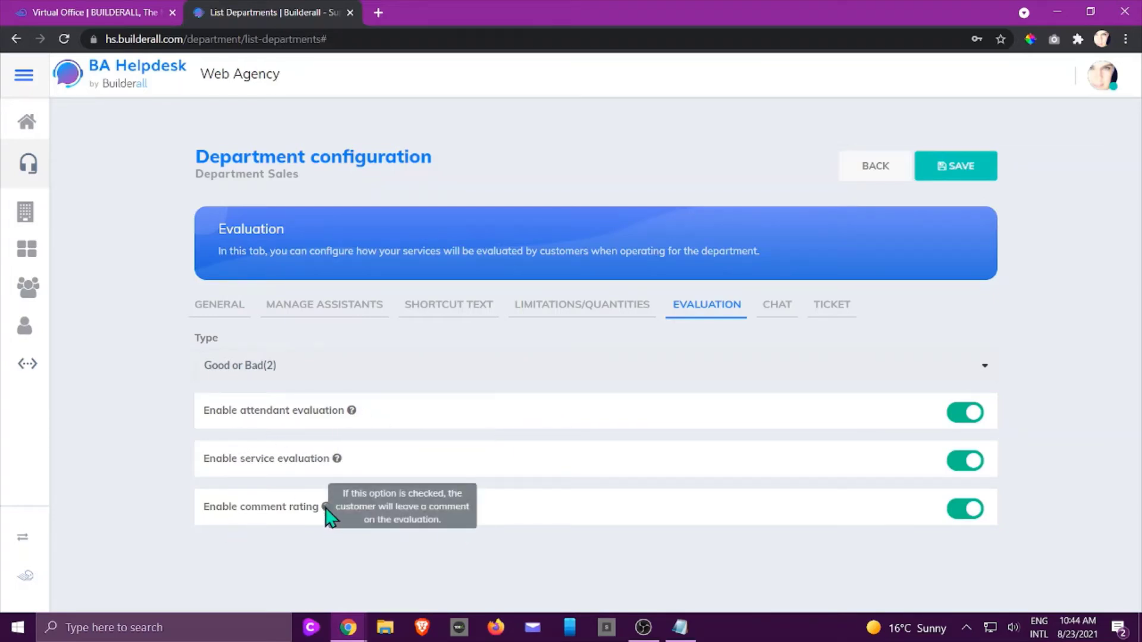
mouse_move(337, 460)
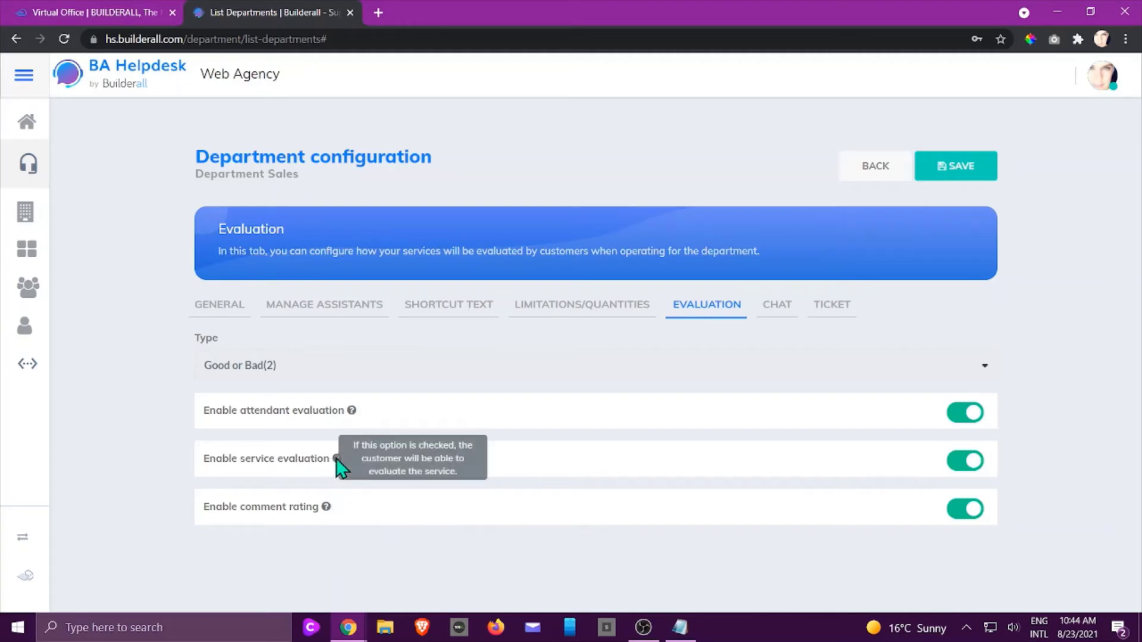
Step: Read the explanation for attendant evaluation and try switching the option off and back on
mouse_move(352, 411)
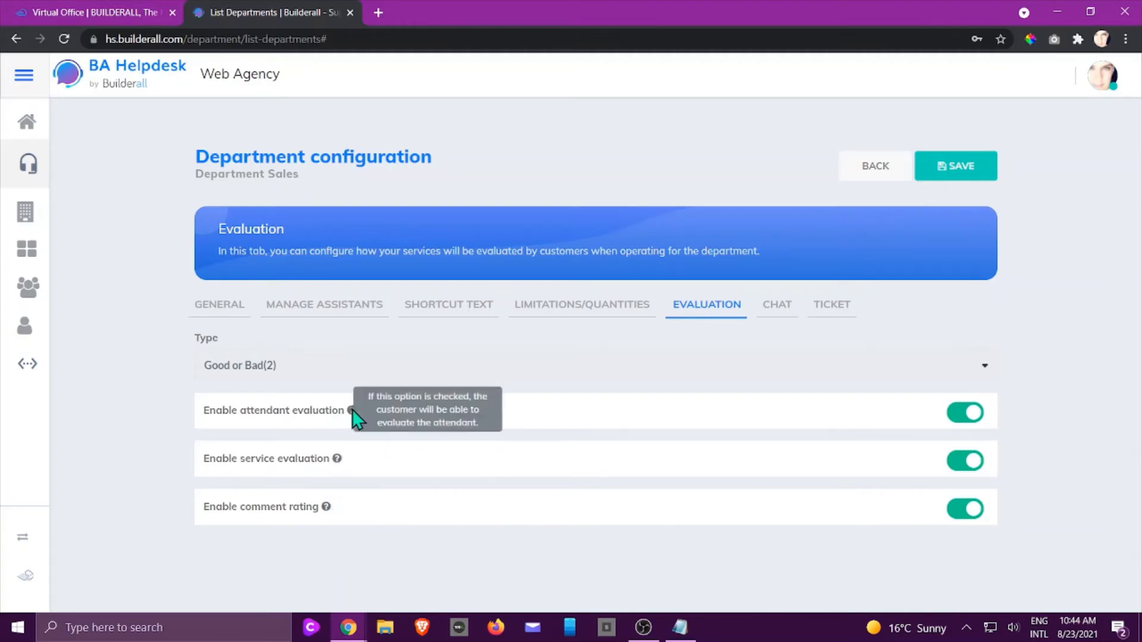
left_click(966, 416)
left_click(960, 416)
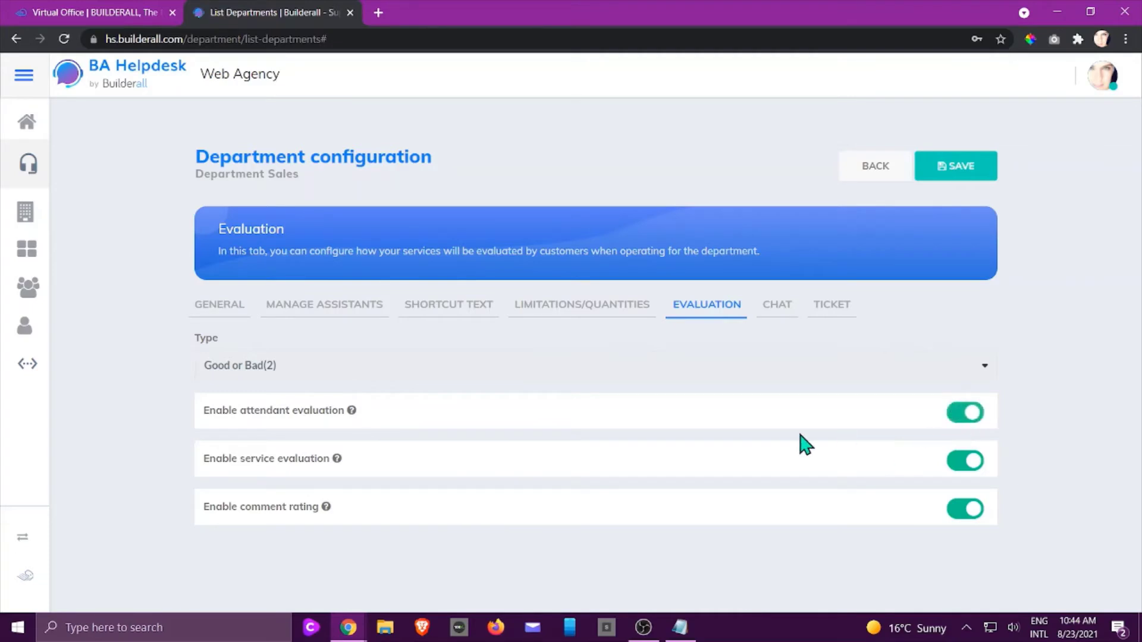
Step: Review the Sales department's chat settings, including the explanations for Show queue and Open Chat and the opening message
left_click(789, 318)
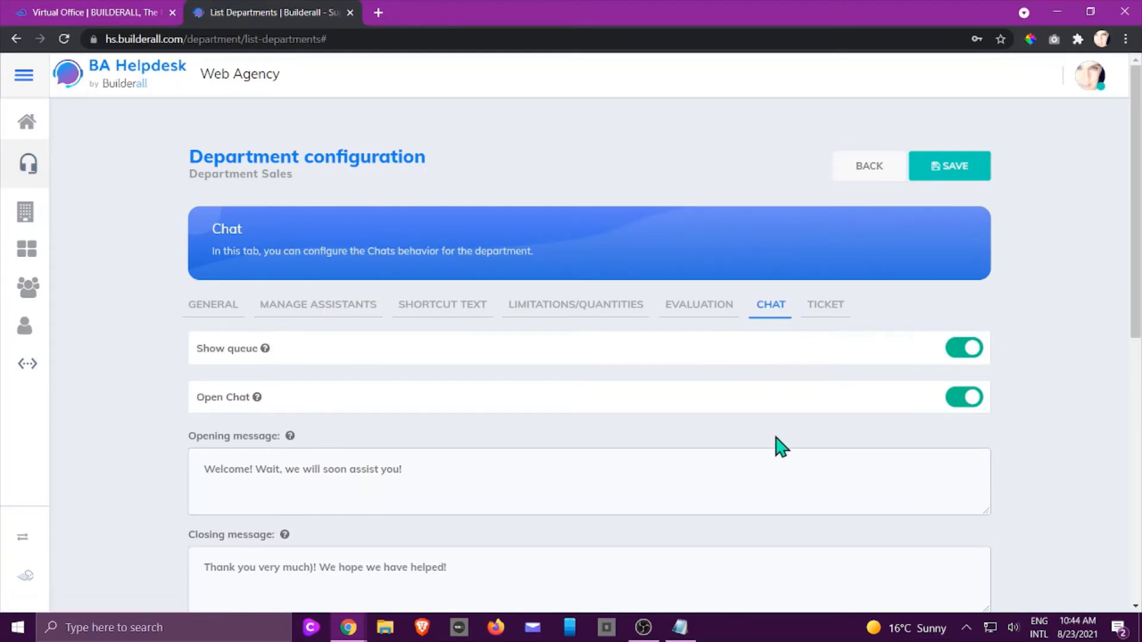
scroll(774, 434, "down", 2)
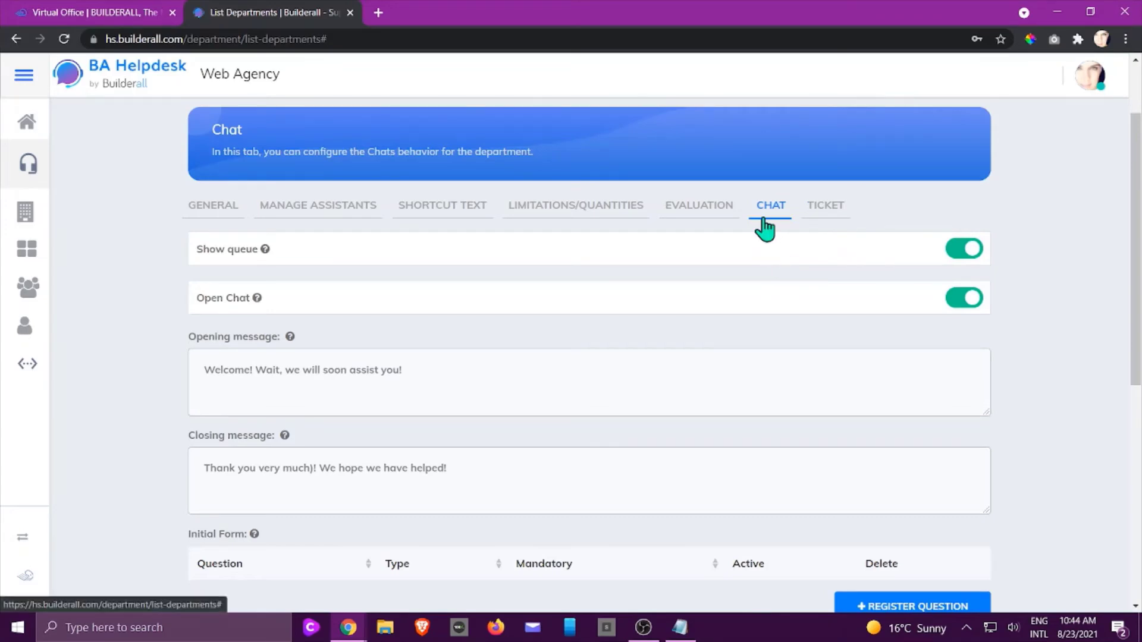
mouse_move(266, 252)
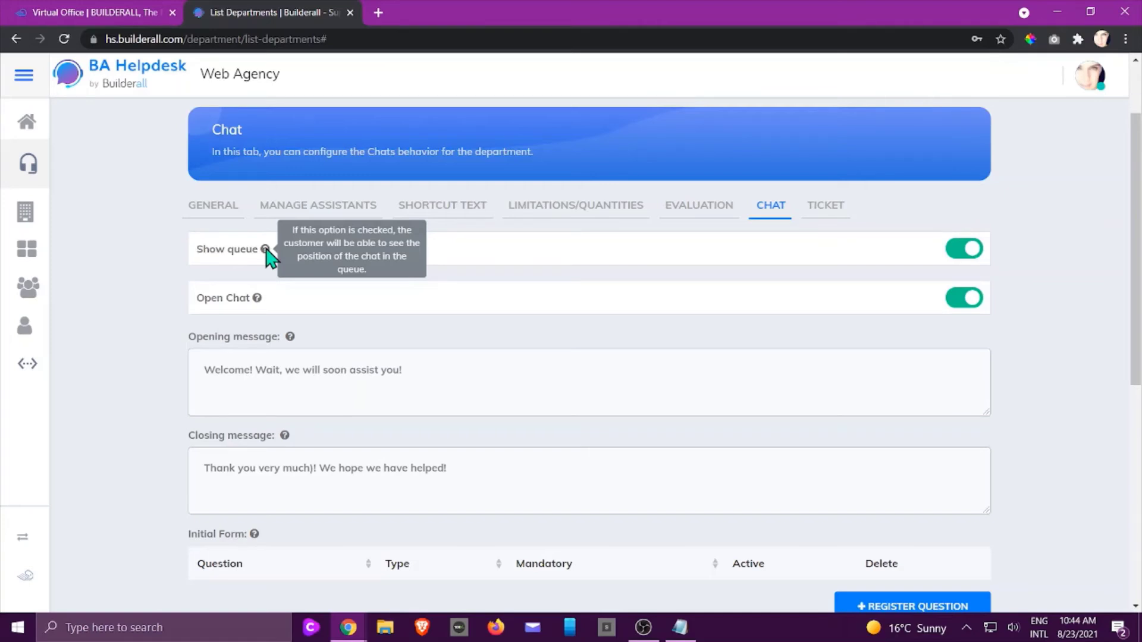
mouse_move(256, 300)
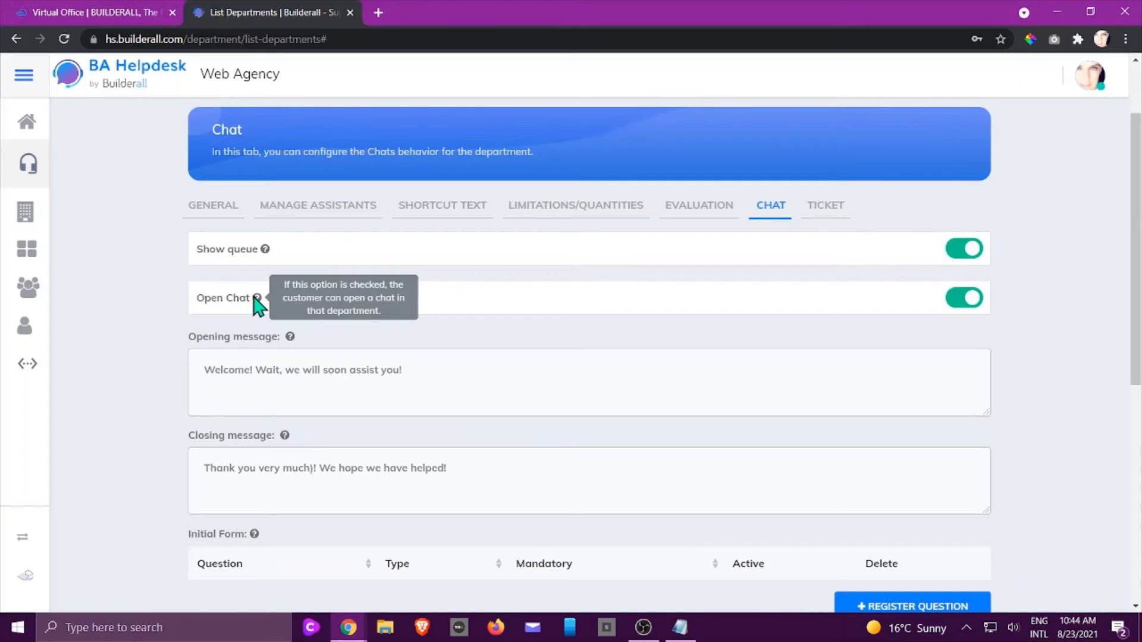
left_click(448, 370)
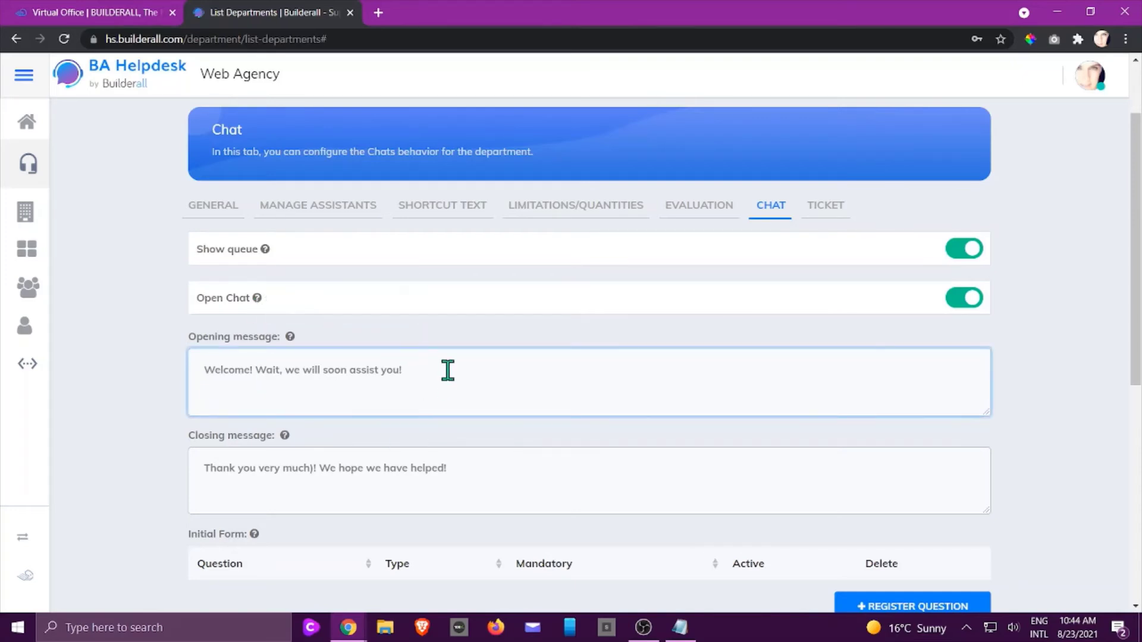
scroll(251, 509, "down", 1)
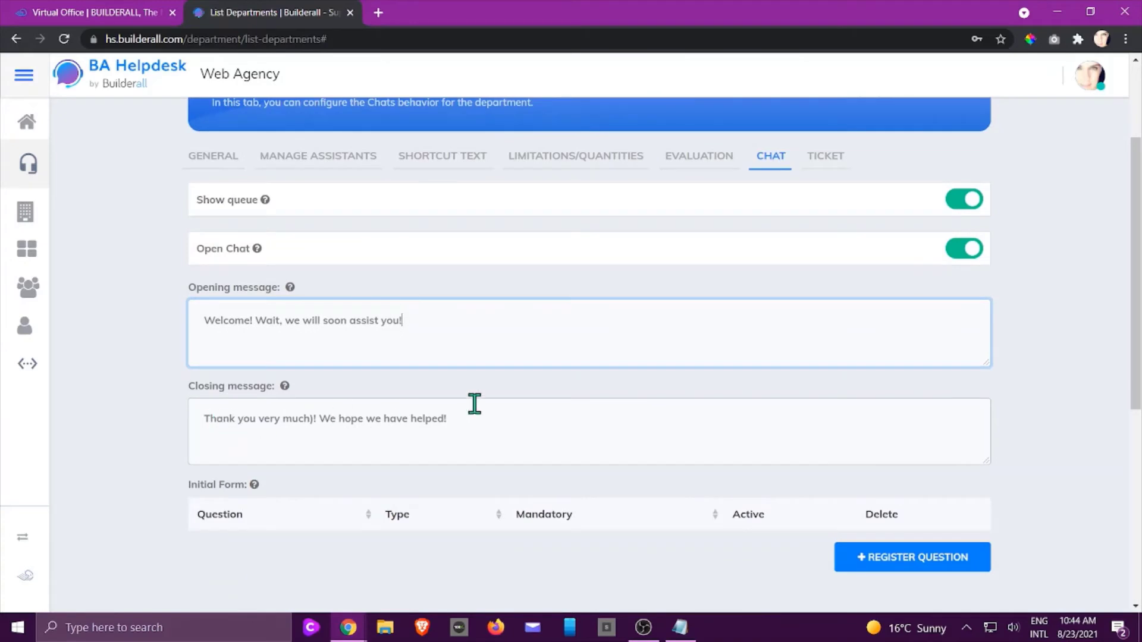
Step: Enter "Please give us your contact number, just incase the chat closes, so we can get back to you." as a new chat form question
scroll(474, 404, "down", 2)
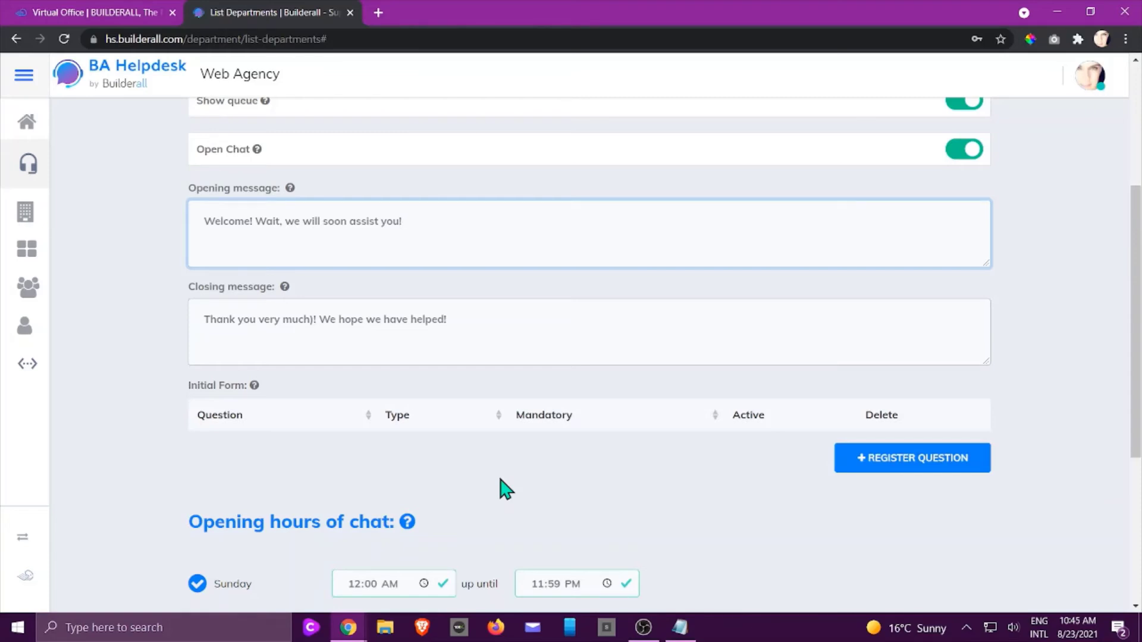
scroll(536, 482, "down", 2)
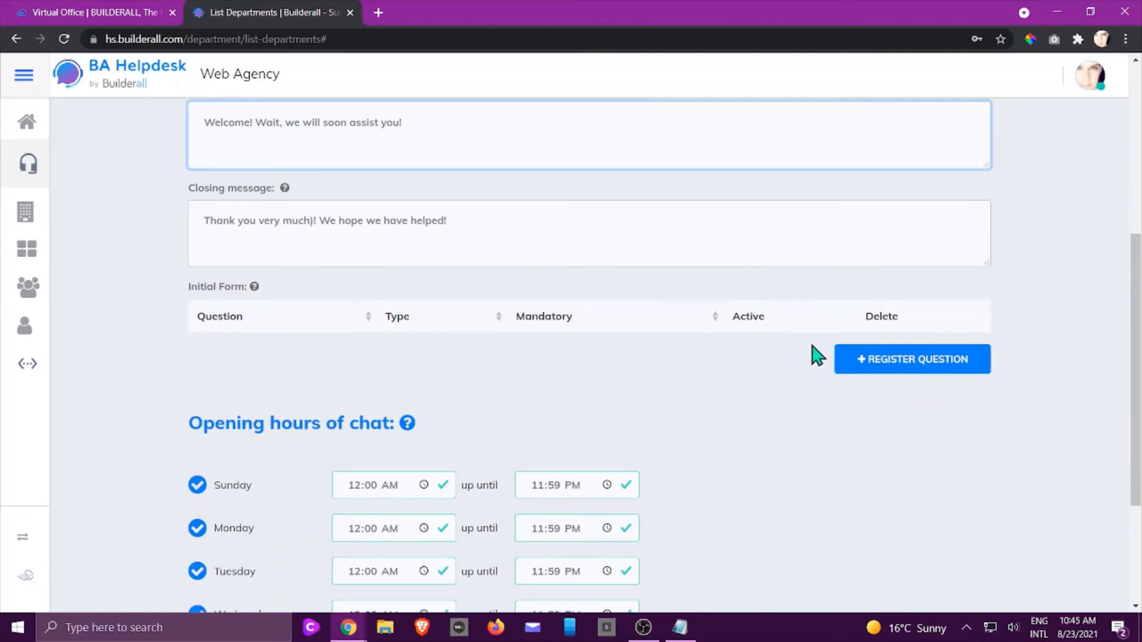
left_click(897, 363)
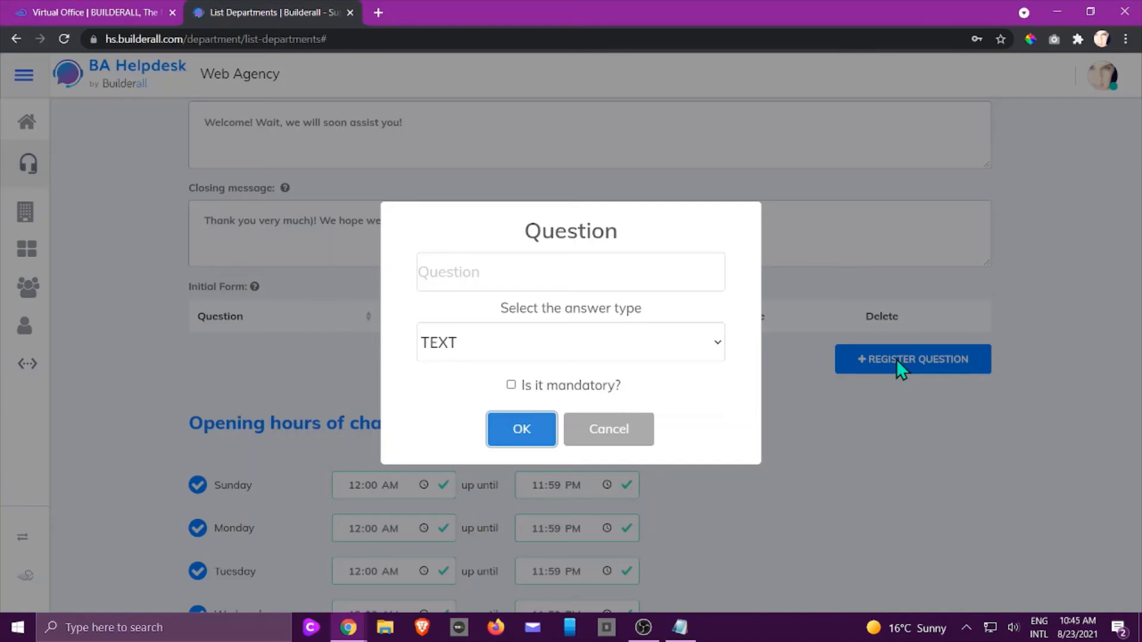
left_click(591, 272)
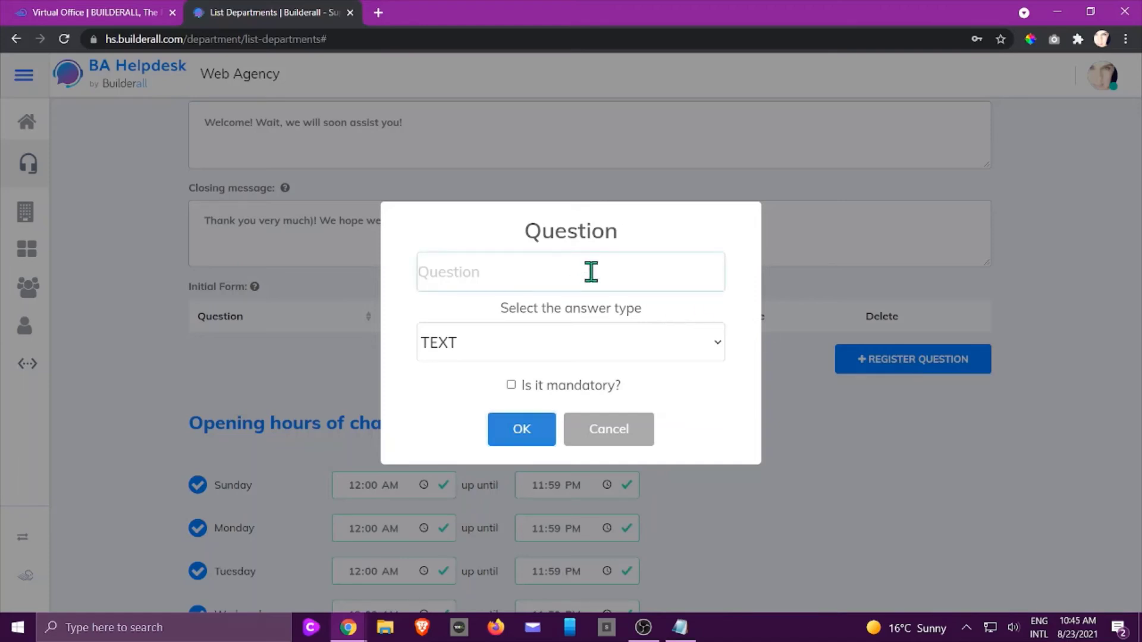
type("Please give us you")
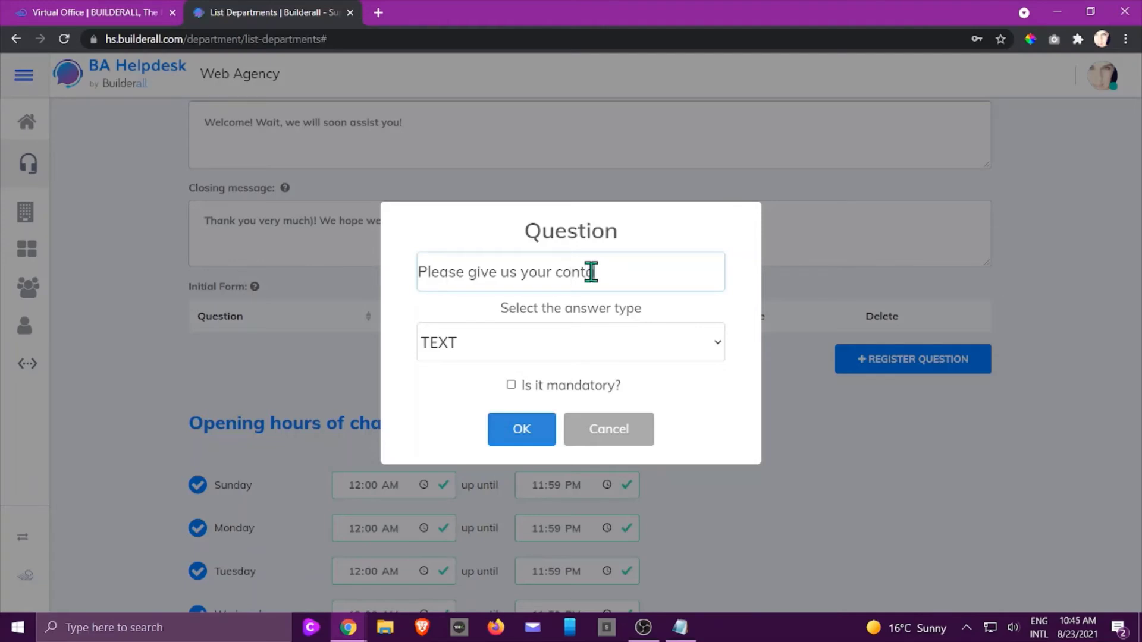
type("r contact number, just incase ")
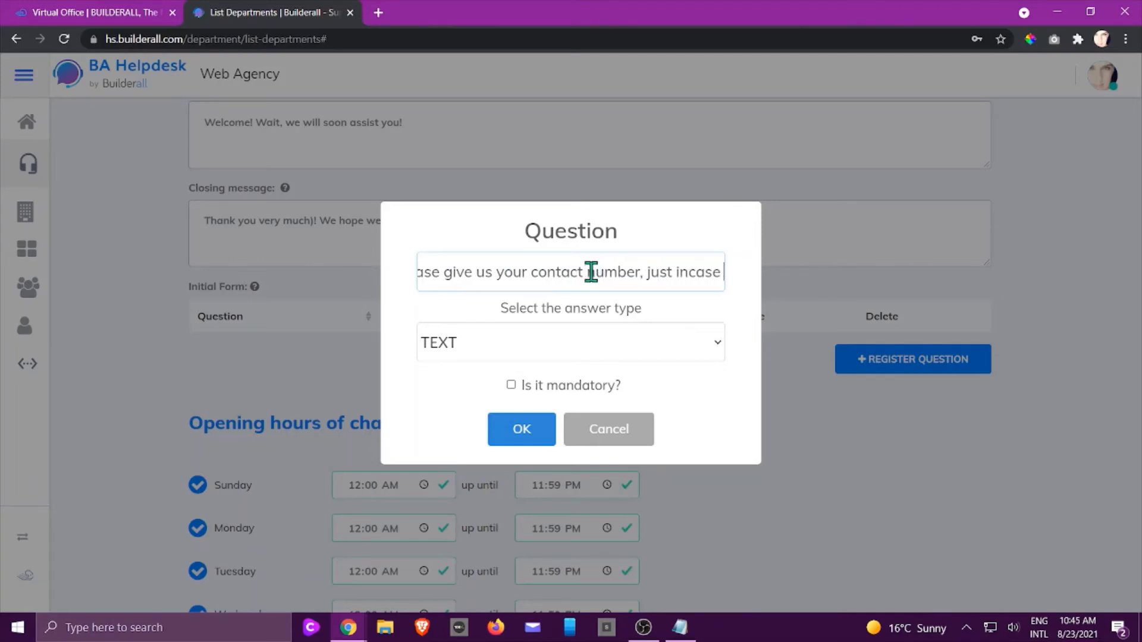
type("the chat closes.")
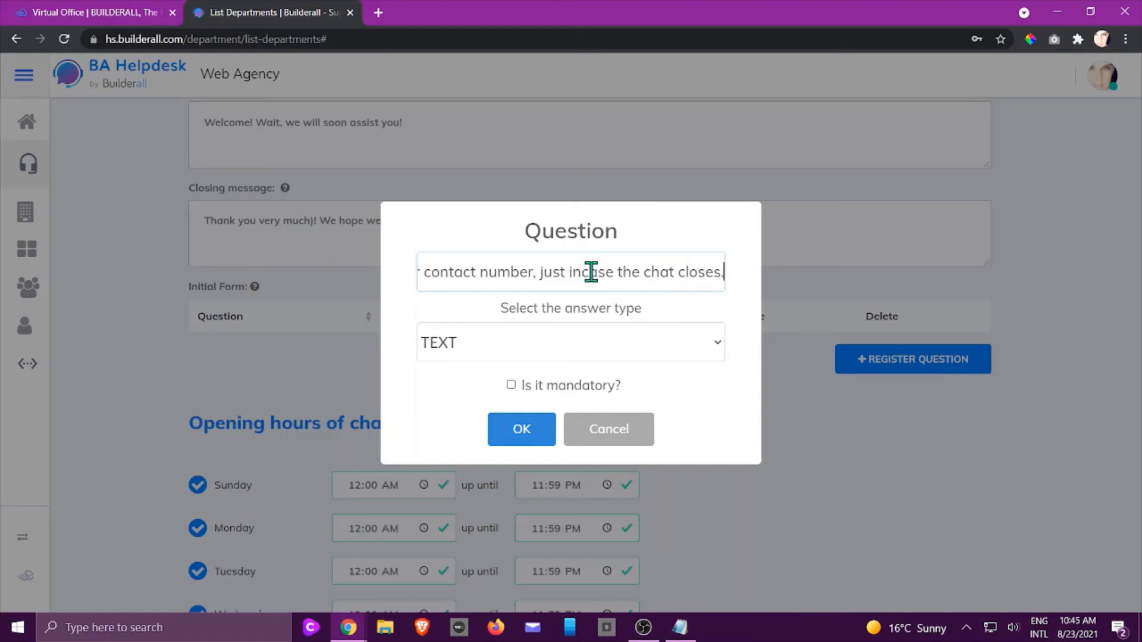
key("BackSpace")
type(", so")
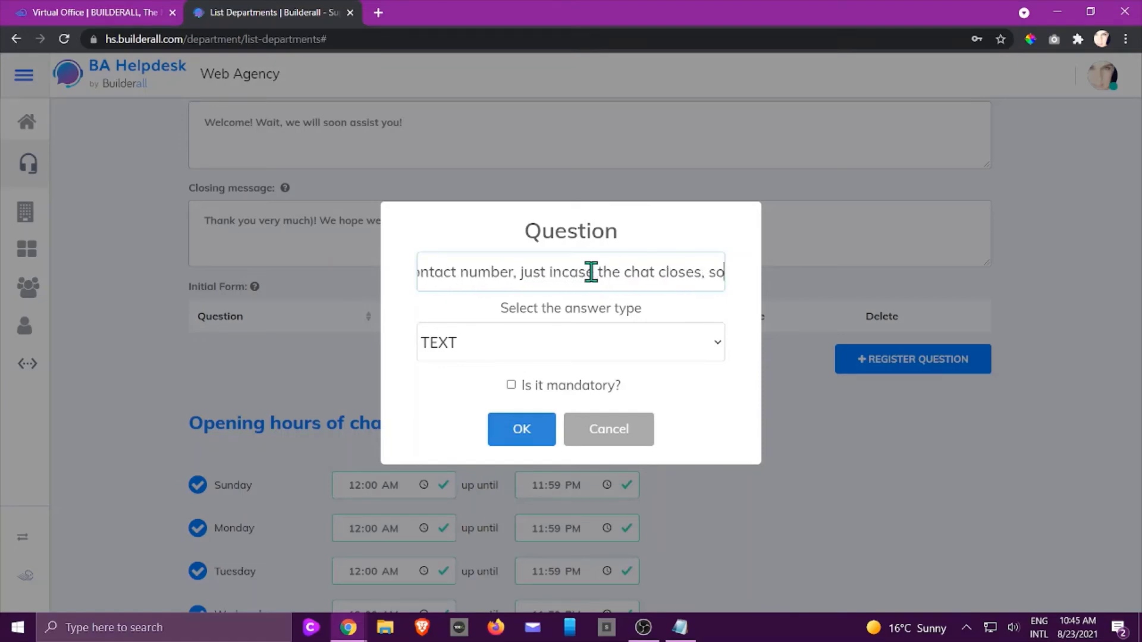
type(" we can get bac")
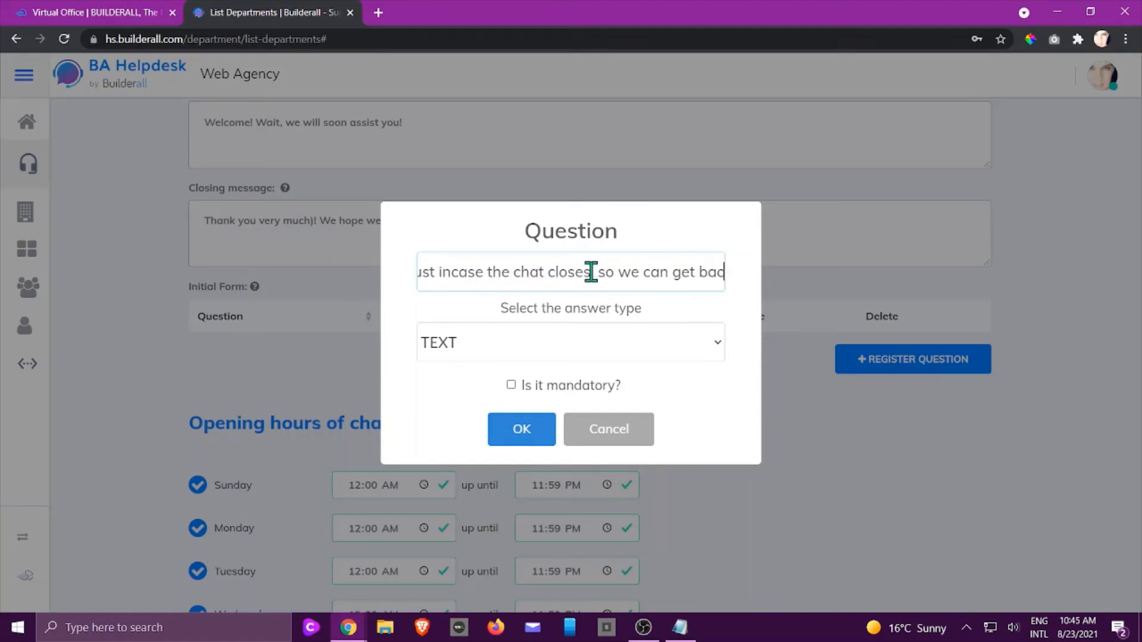
type("k to you.")
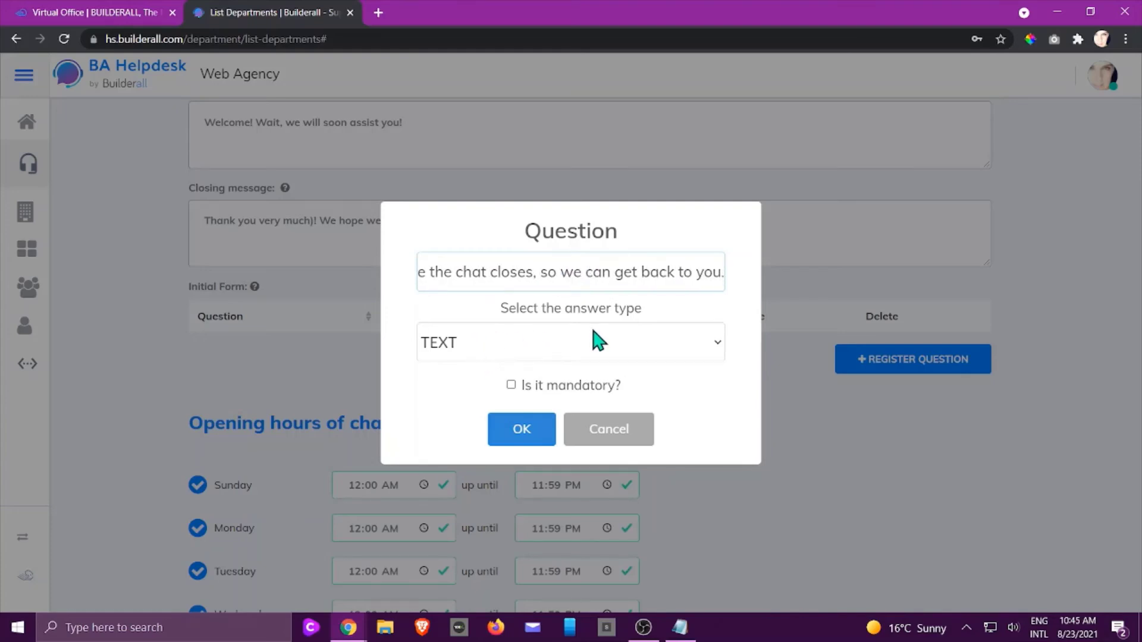
Step: Keep TEXT as the question's answer type, leave it non-mandatory, and register it in the chat's initial form
left_click(507, 344)
left_click(507, 344)
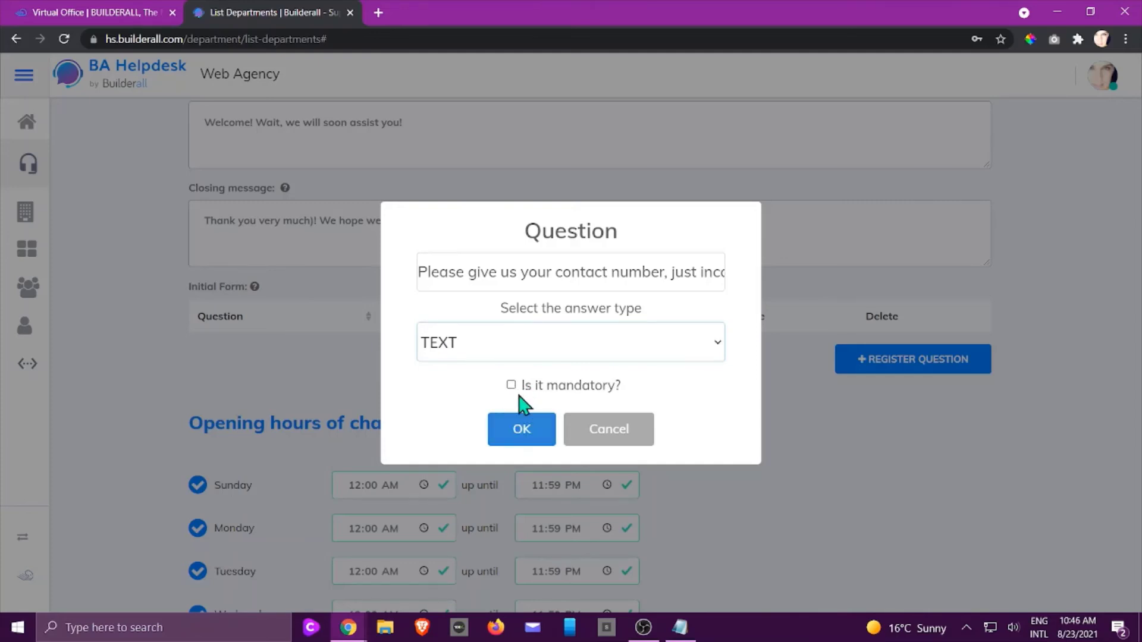
left_click(520, 434)
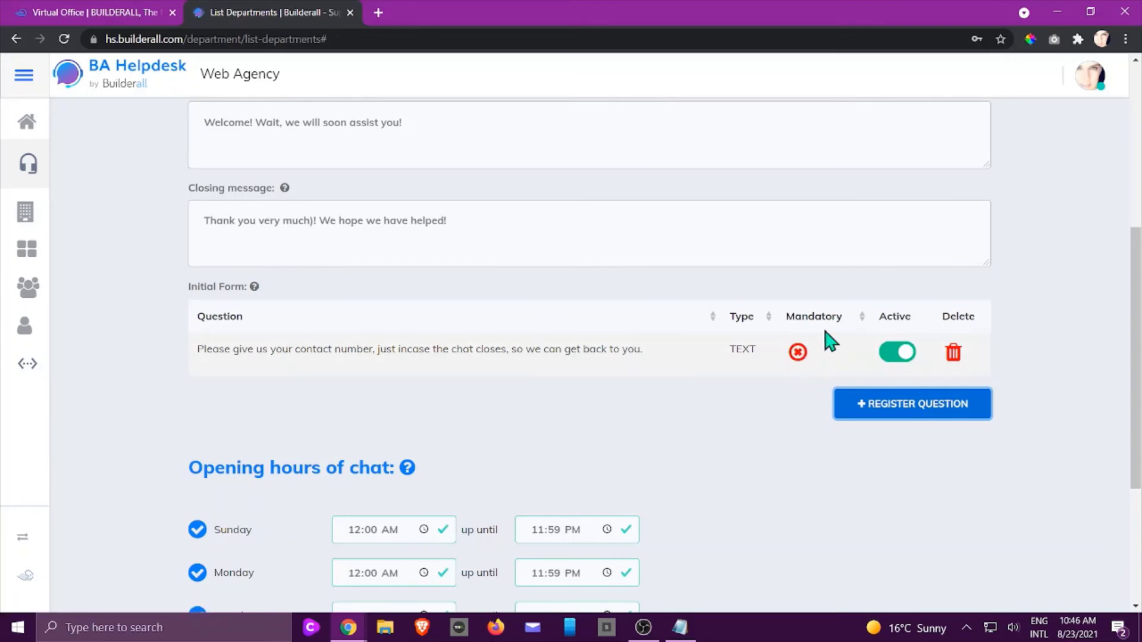
Step: Set the Sunday start time in the chat's opening hours to 02:00 AM
scroll(696, 439, "down", 3)
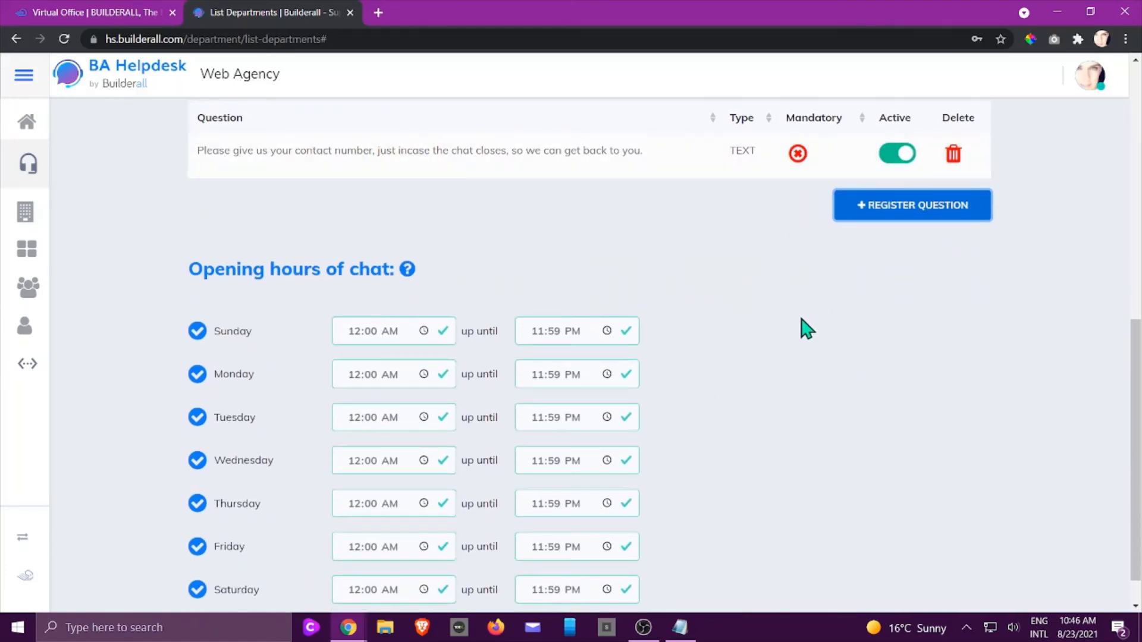
scroll(777, 366, "down", 1)
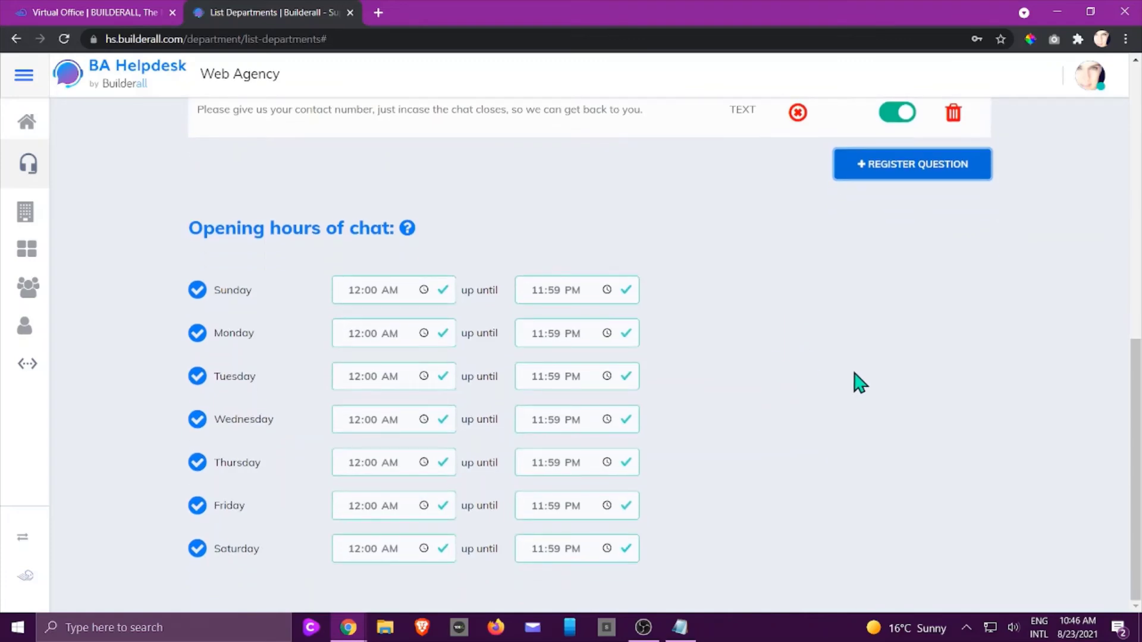
mouse_move(407, 228)
left_click(174, 301)
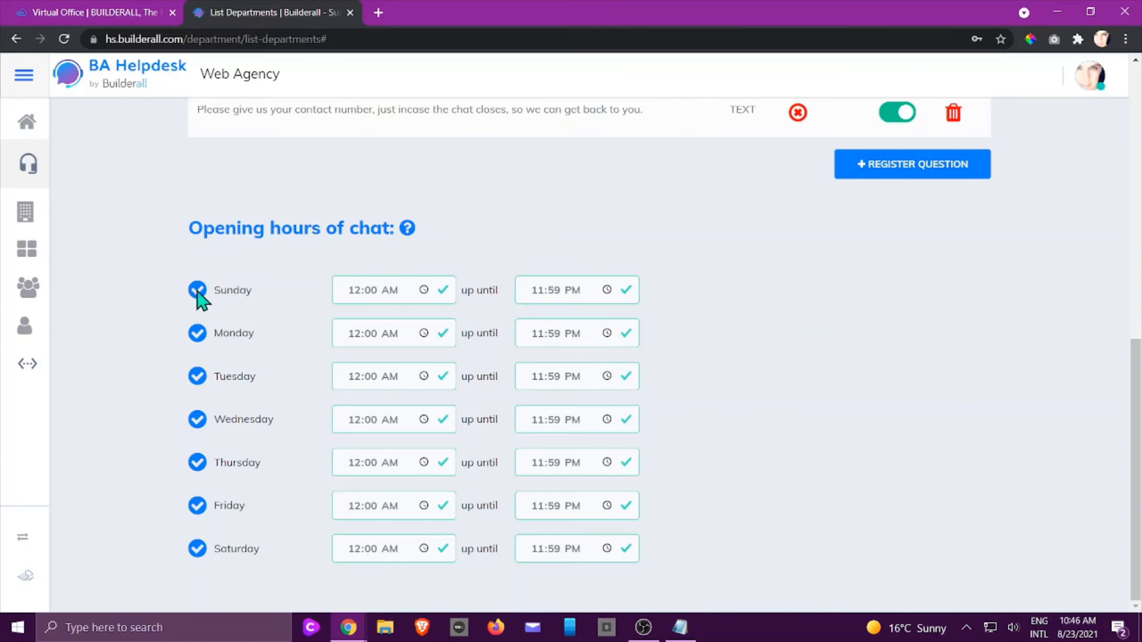
left_click(423, 291)
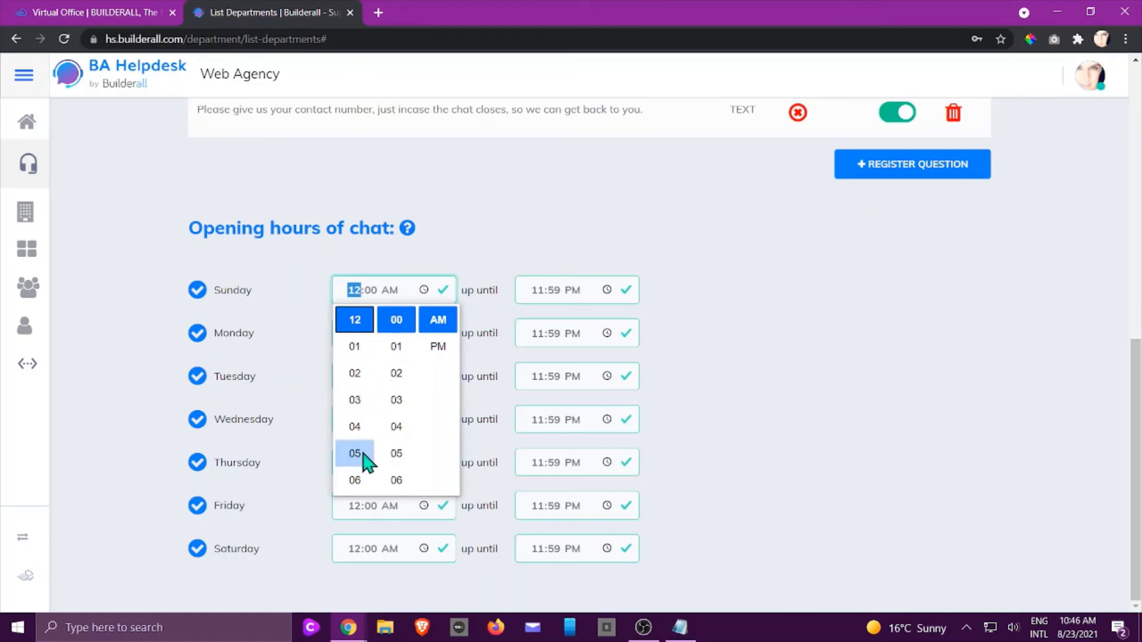
left_click(357, 373)
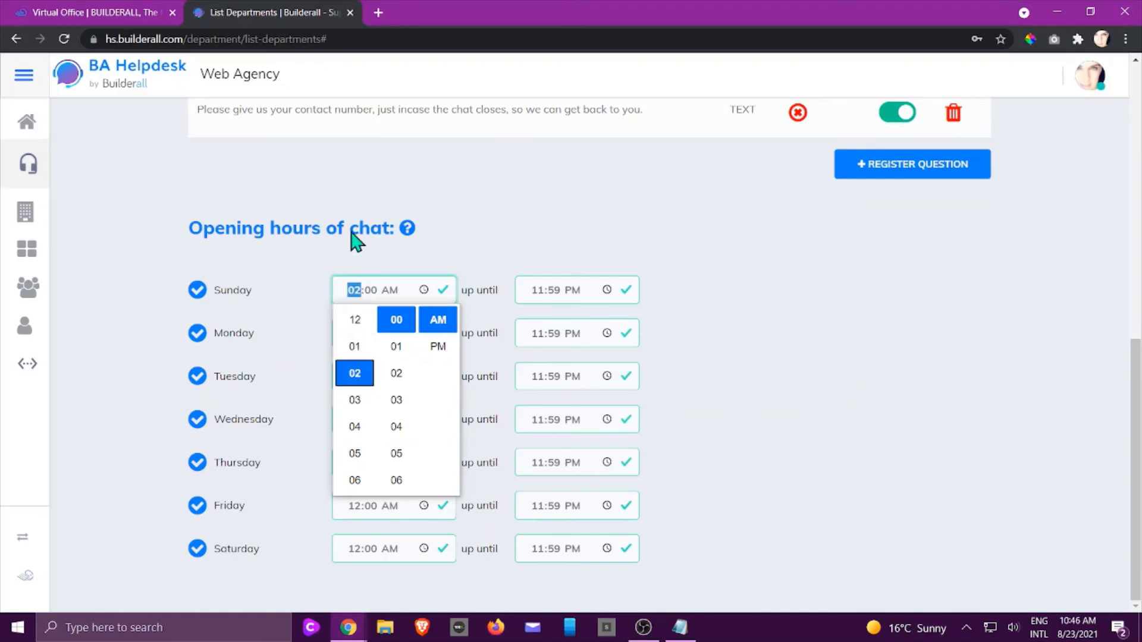
left_click(408, 199)
left_click(436, 295)
left_click(444, 297)
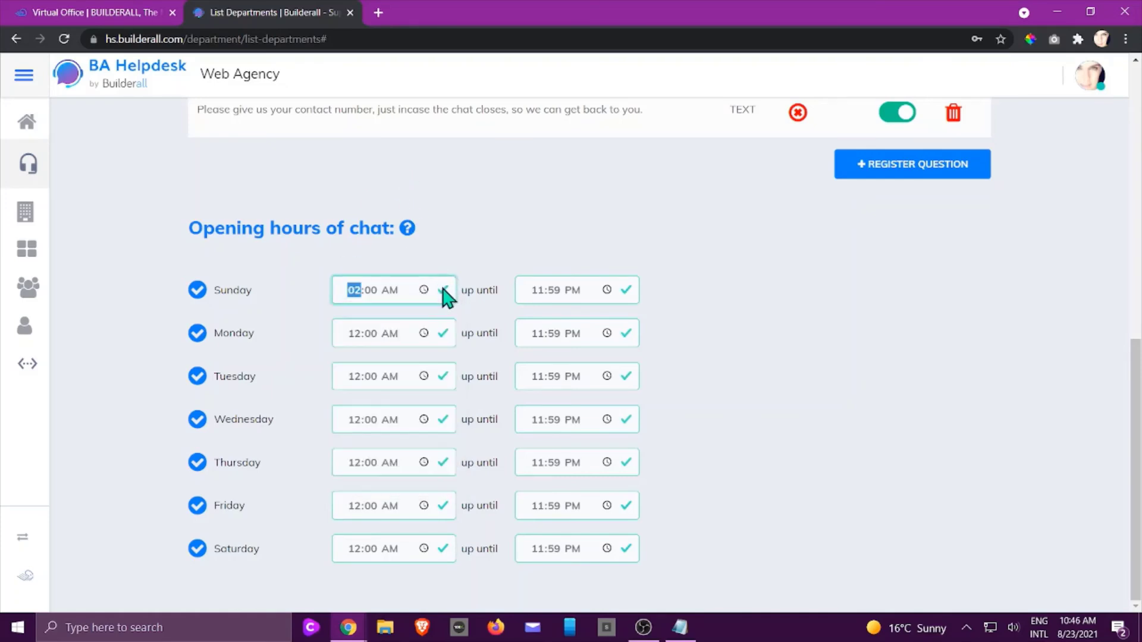
left_click(726, 258)
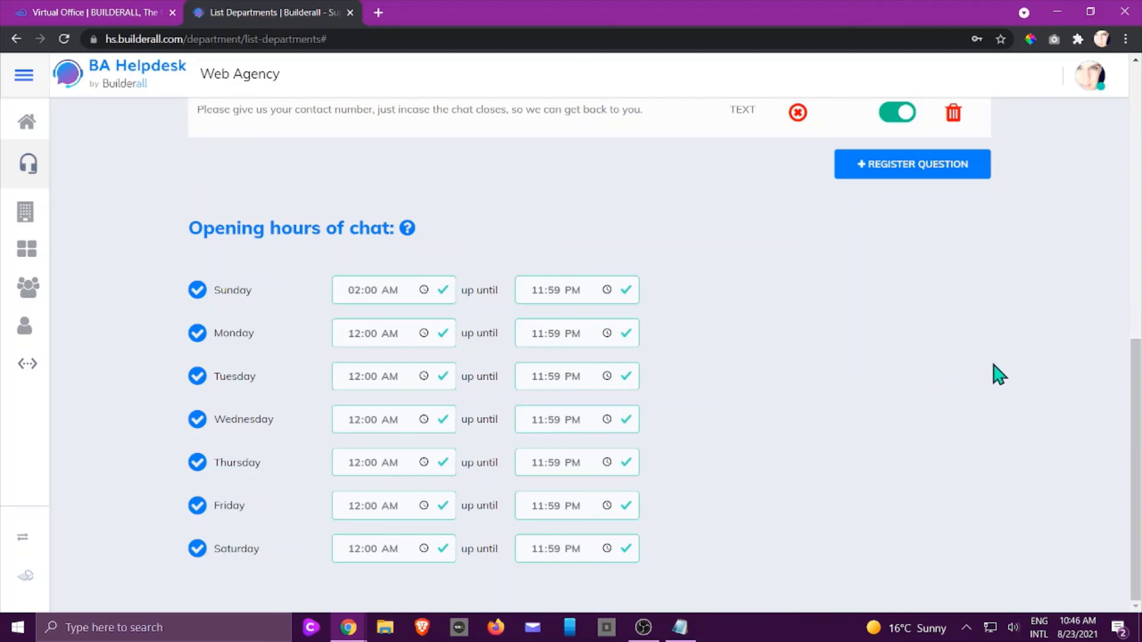
Step: Review the Sales department's ticket settings, reading the Send email explanation and trying that option on and back off
scroll(1000, 375, "up", 10)
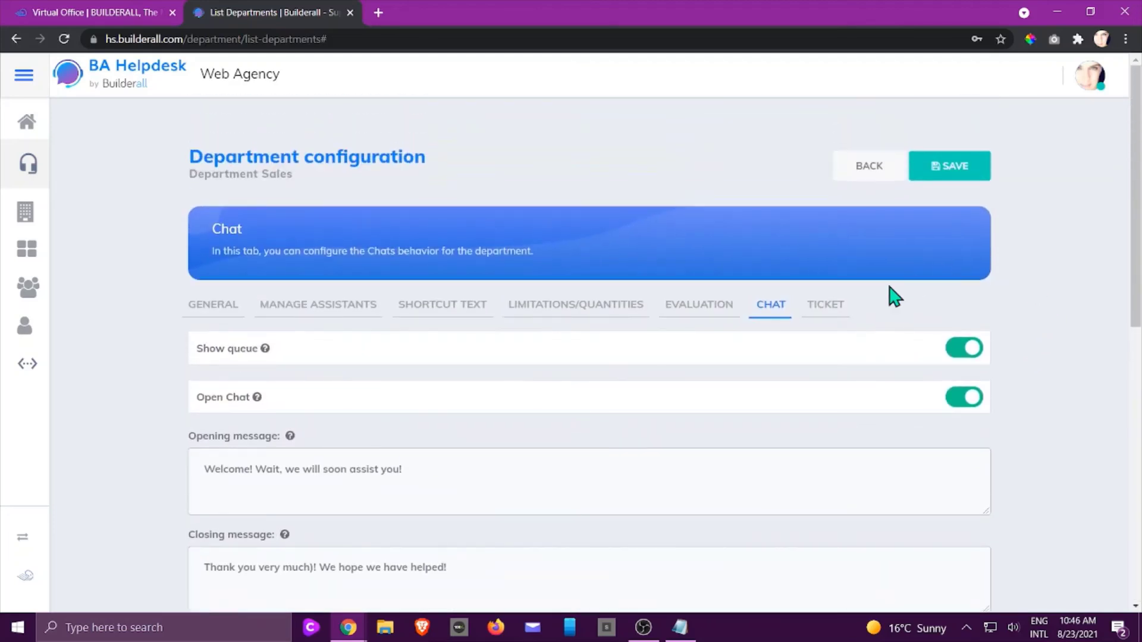
left_click(835, 315)
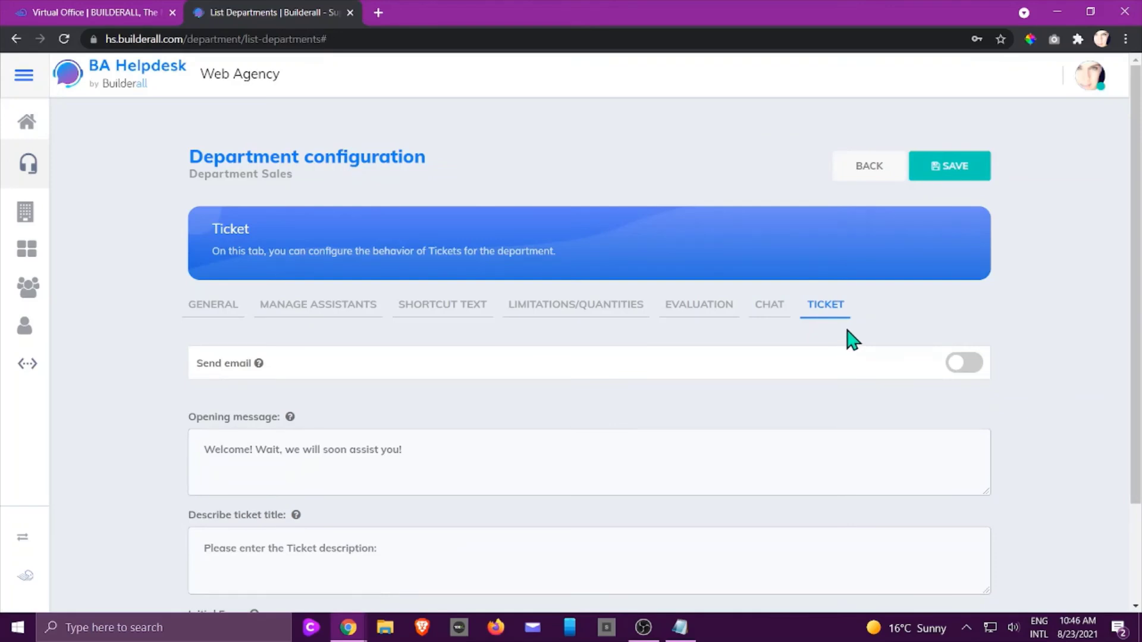
scroll(851, 339, "down", 2)
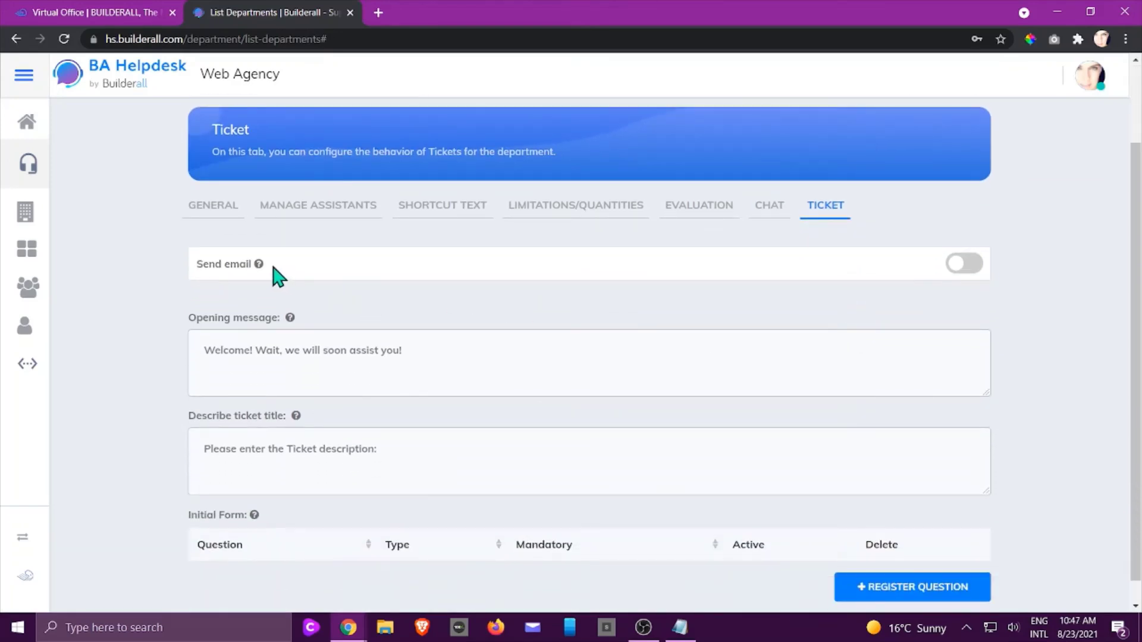
mouse_move(258, 265)
left_click(956, 267)
left_click(974, 267)
Step: Register the non-mandatory TEXT question "Have you already opened another ticket?" for the ticket's initial form
scroll(381, 321, "down", 1)
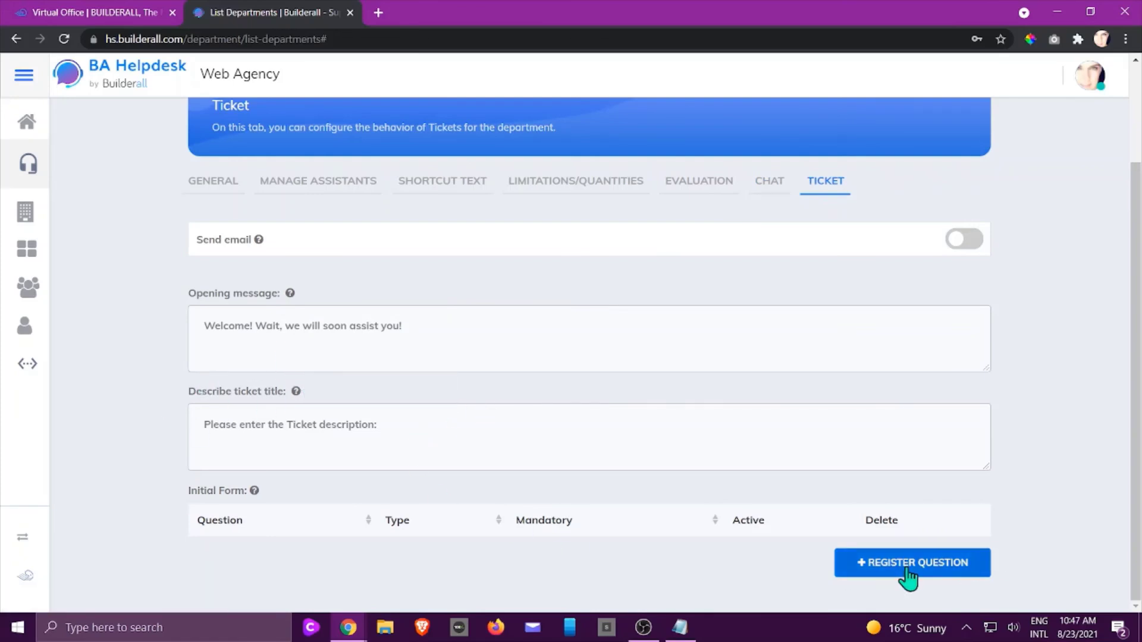
left_click(926, 563)
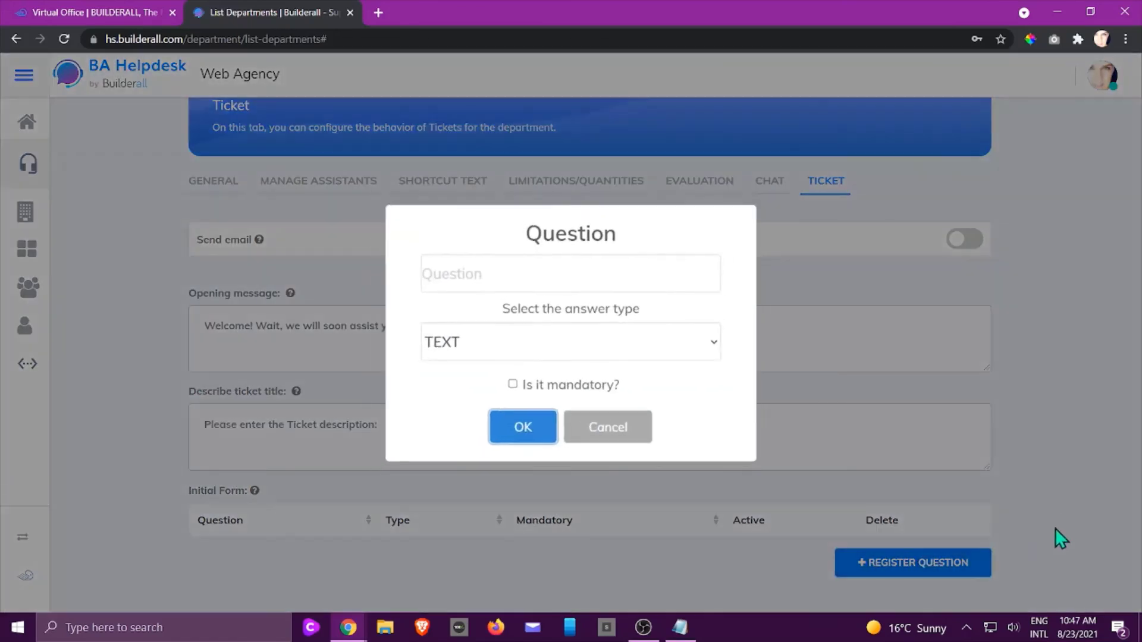
left_click(665, 276)
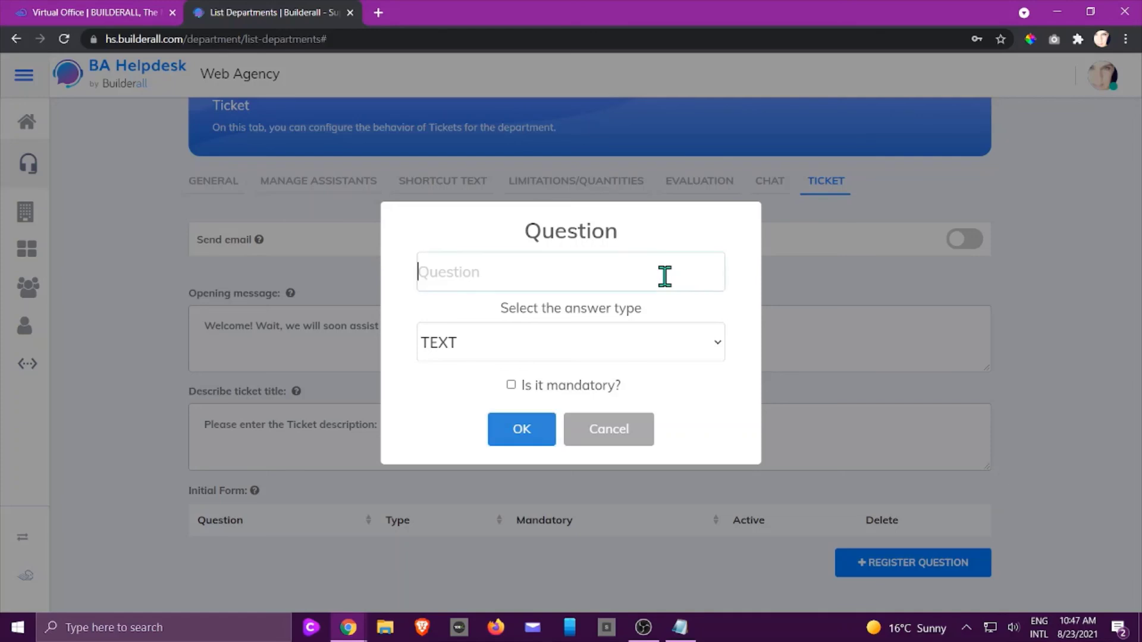
type("H")
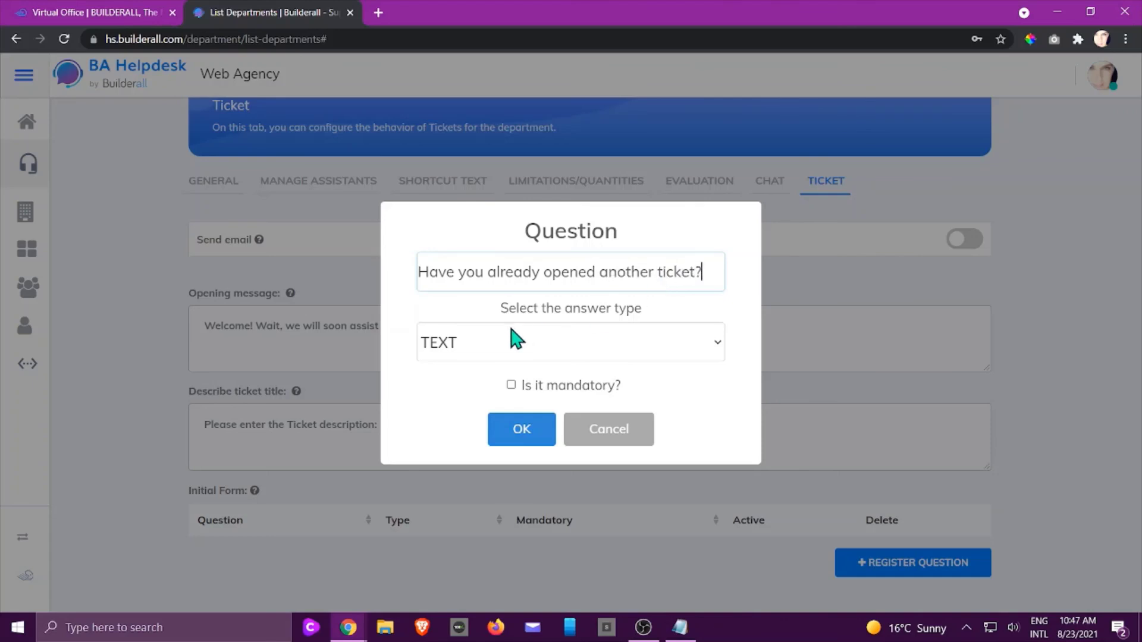
left_click(520, 434)
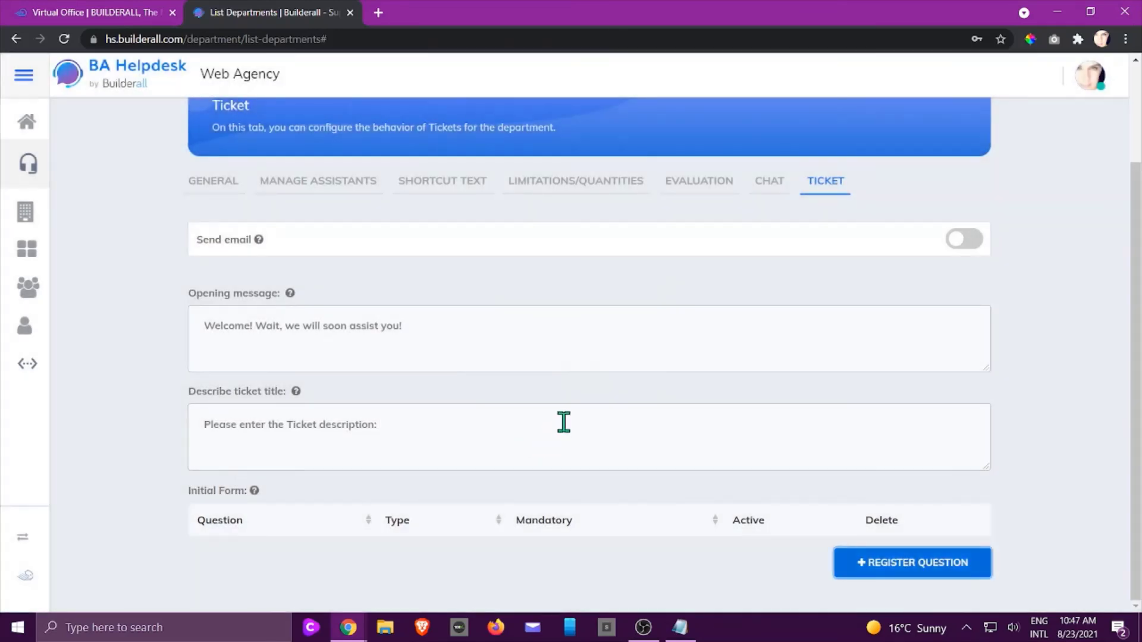
scroll(582, 410, "down", 1)
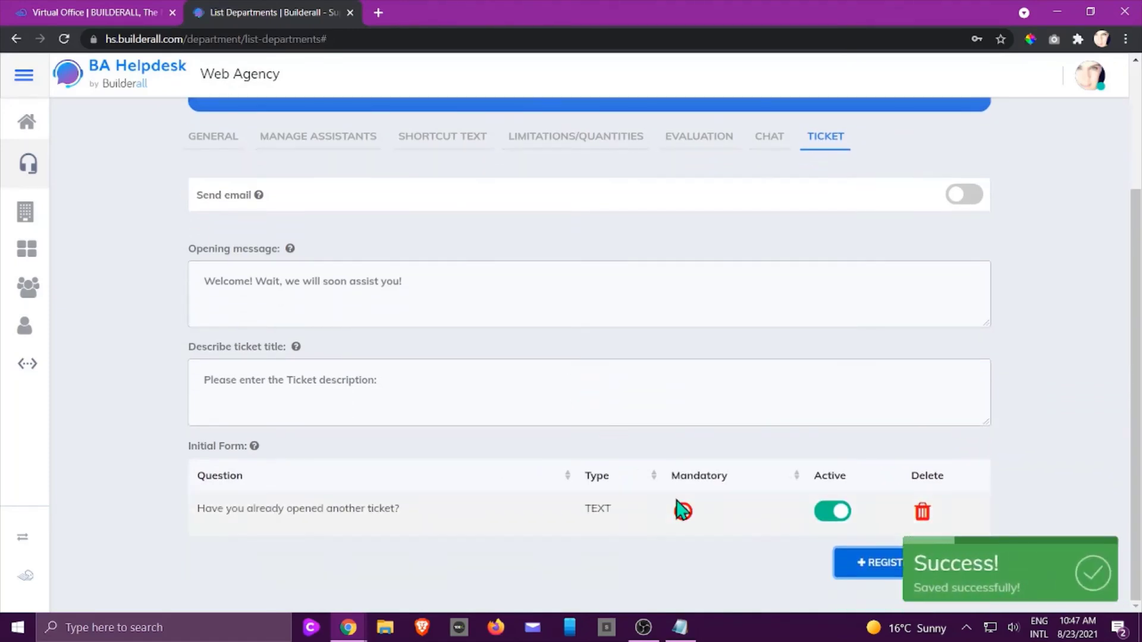
left_click(857, 564)
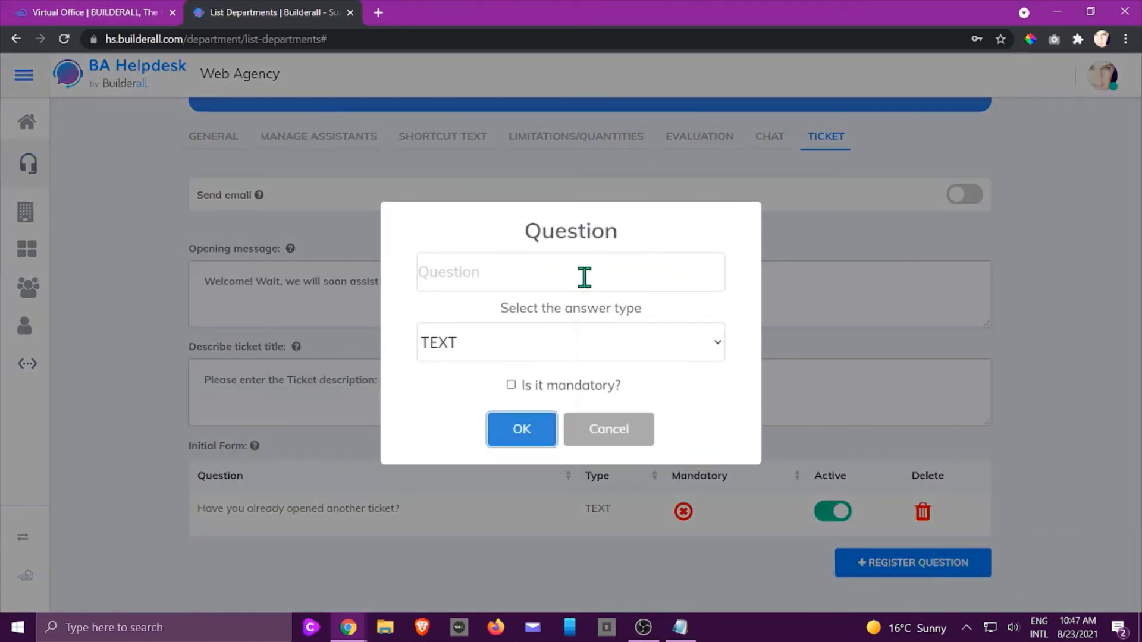
left_click(607, 430)
Step: Turn on the Send email option for the Sales department's tickets and save the department configuration
scroll(1107, 386, "up", 3)
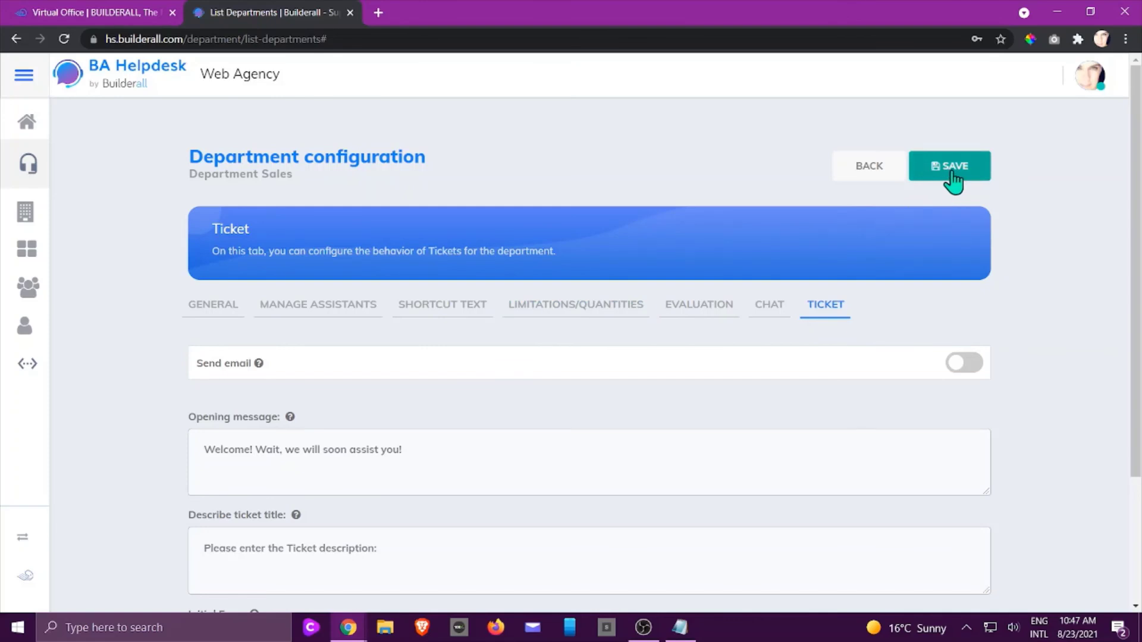
left_click(955, 362)
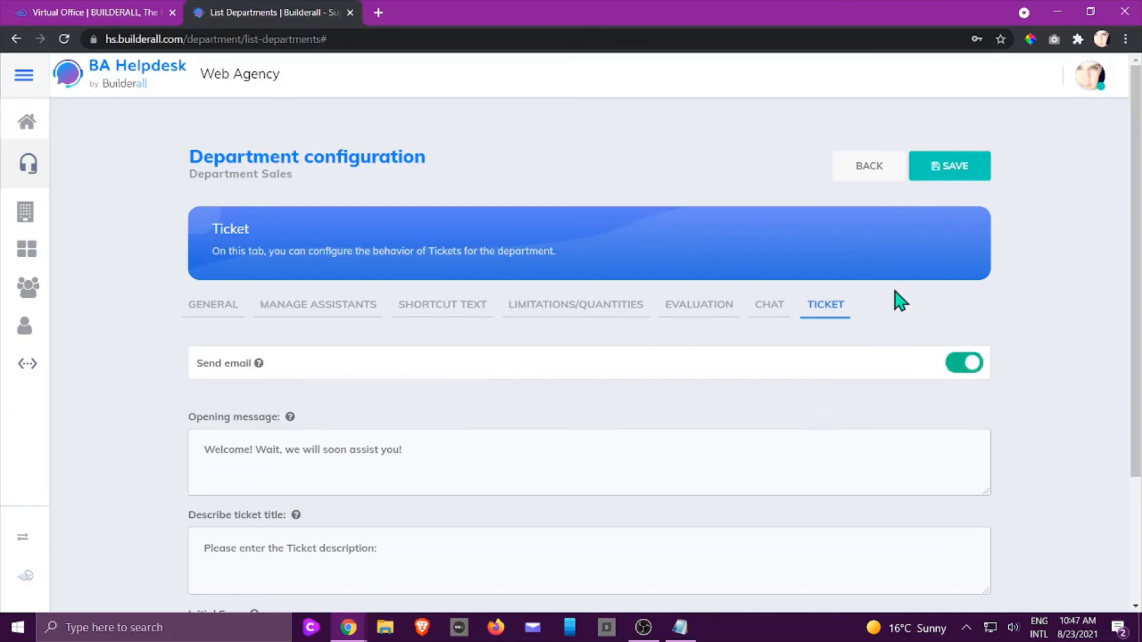
left_click(939, 173)
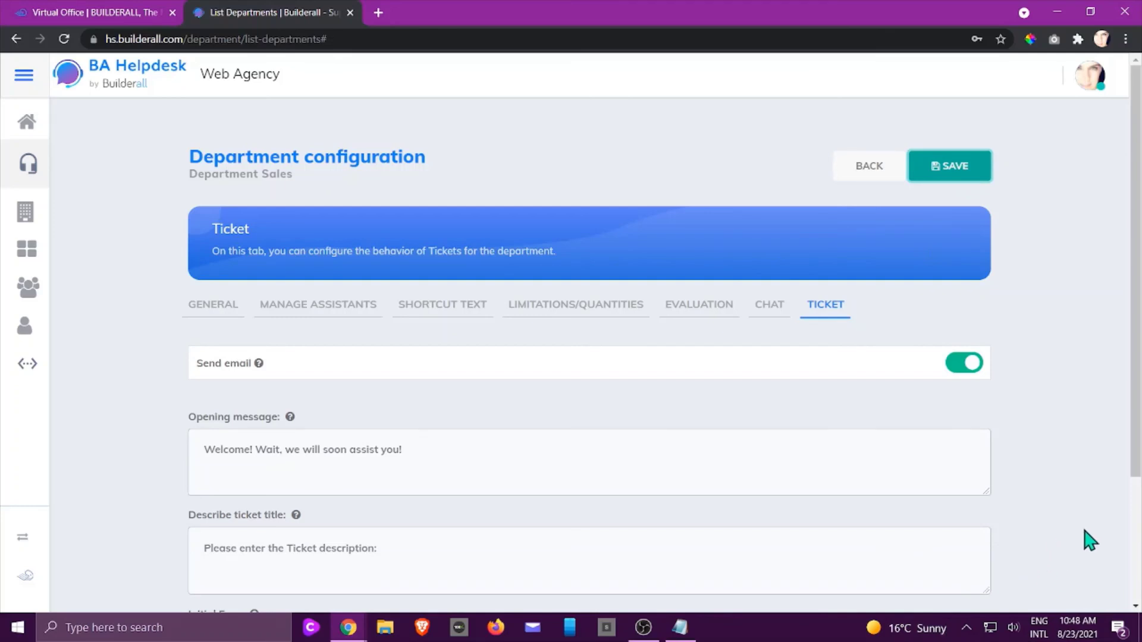
scroll(1092, 523, "down", 3)
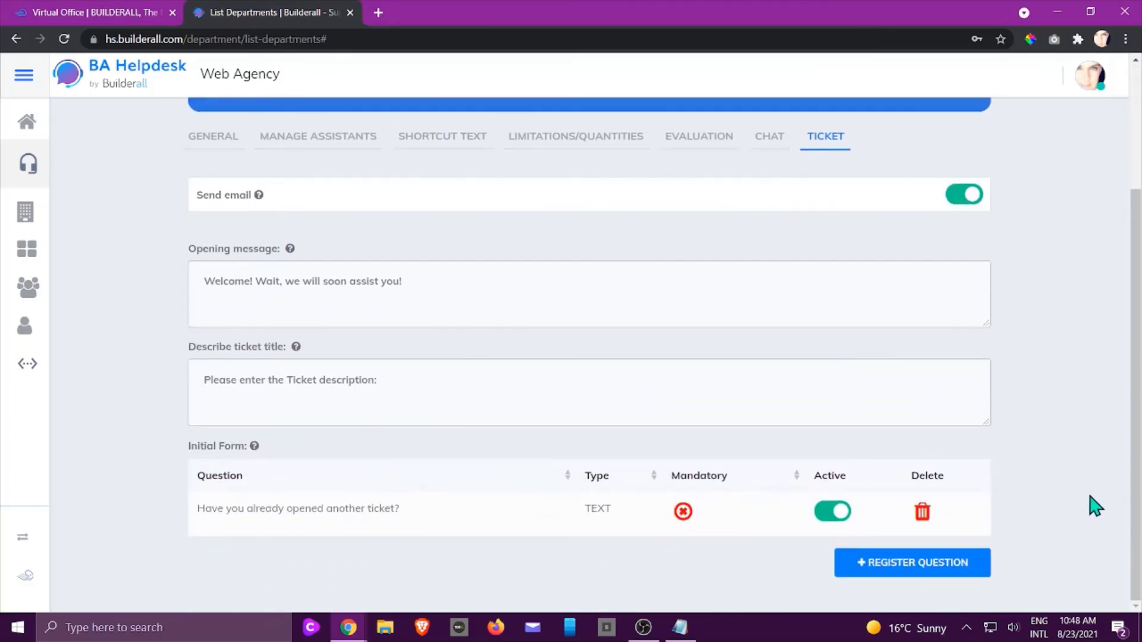